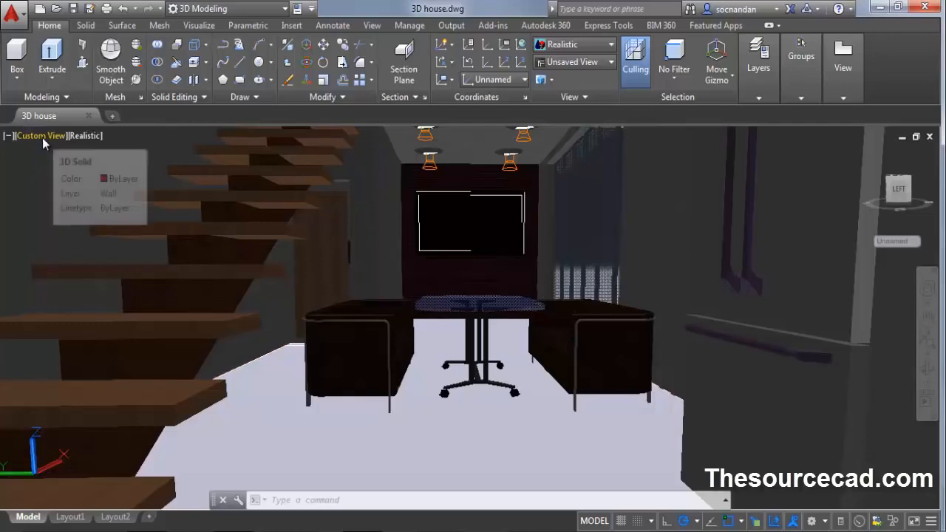
- Restore the saved custom model view named final view in the viewport
left_click(42, 138)
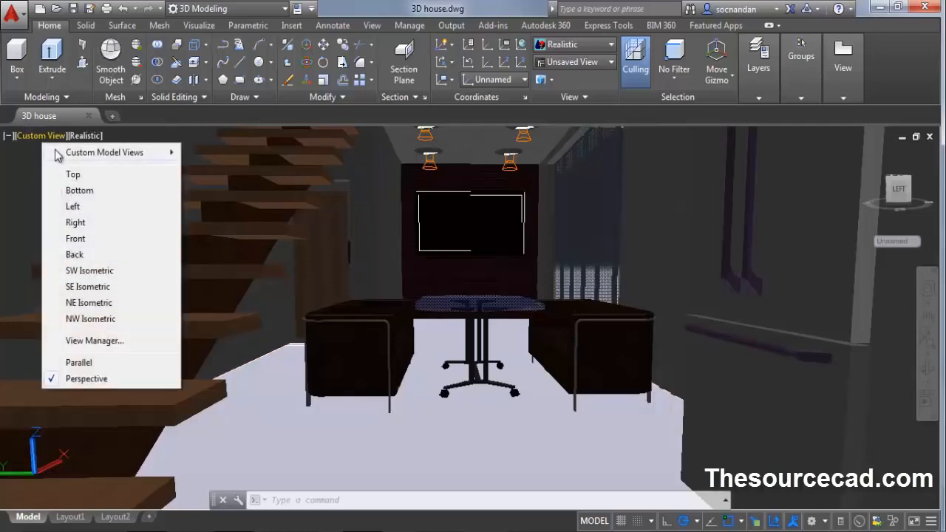
mouse_move(93, 154)
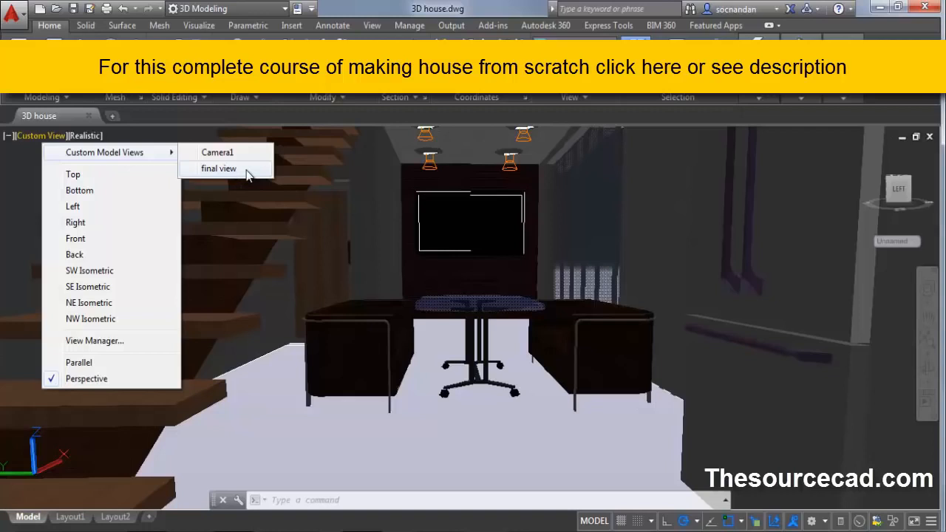
left_click(247, 170)
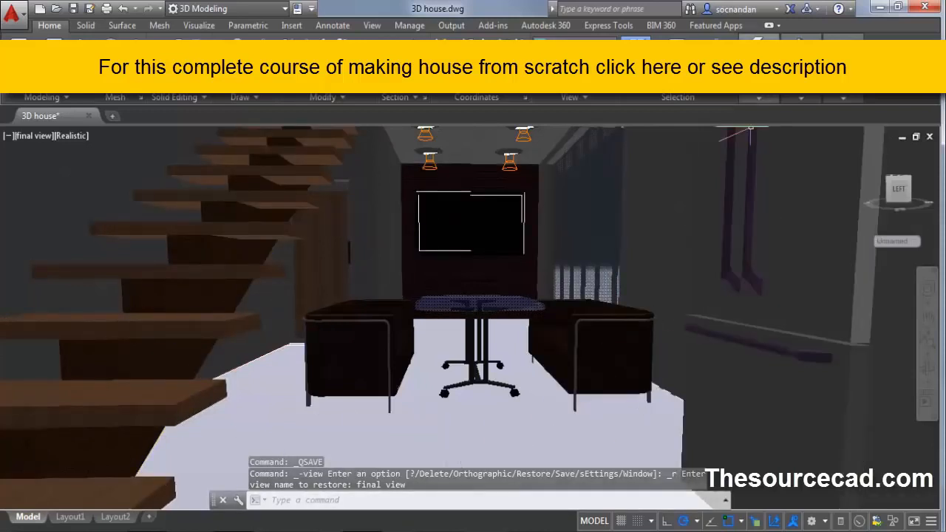
- Turn on all layers in the drawing and thaw all of them
mouse_move(759, 74)
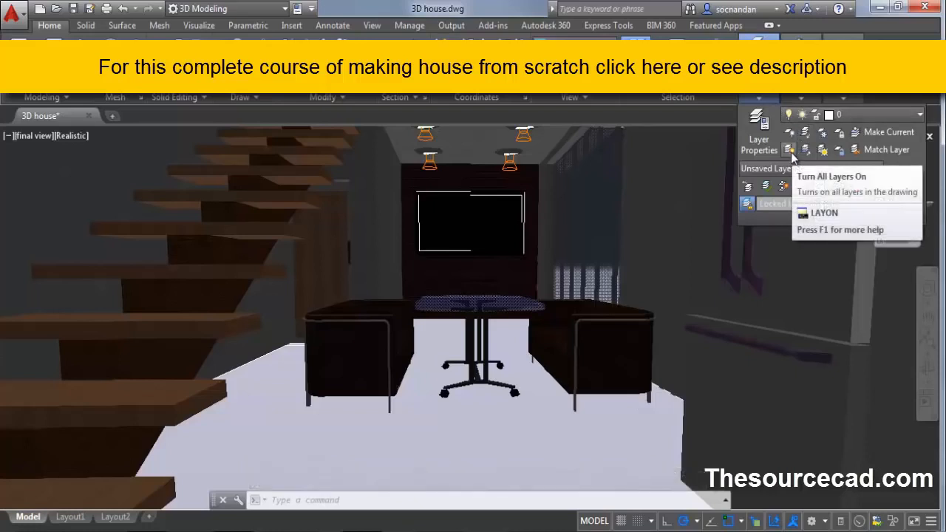
left_click(791, 152)
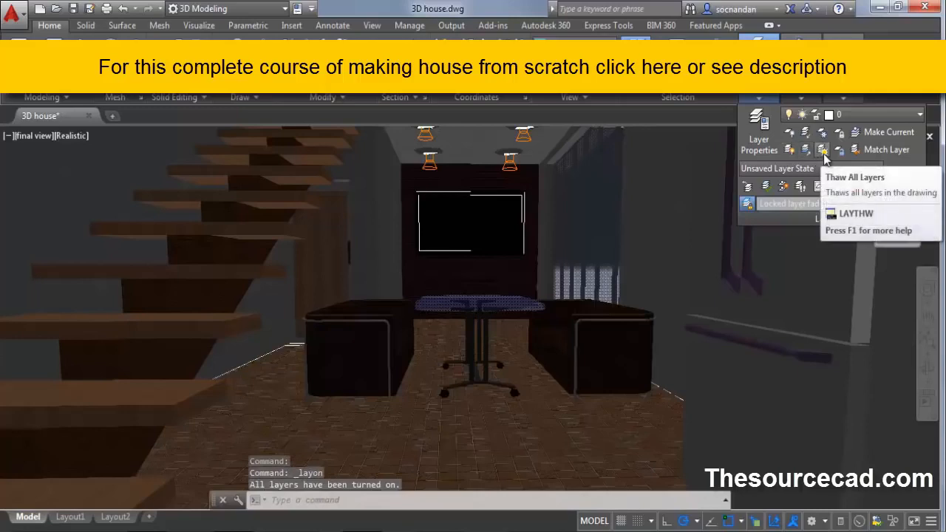
left_click(823, 154)
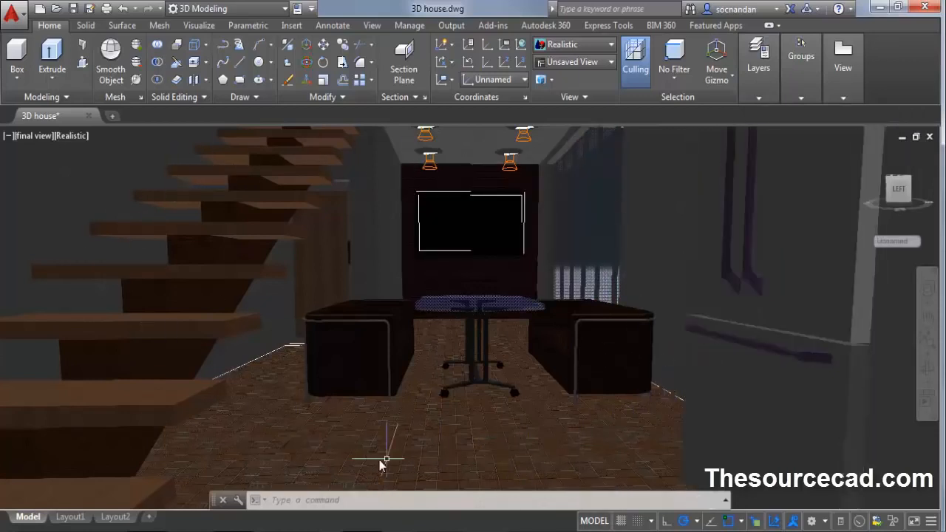
- List the lights in the model, select every spotlight from Spotlight1 through Spotlight1 6 1, and open their shared properties
left_click(263, 220)
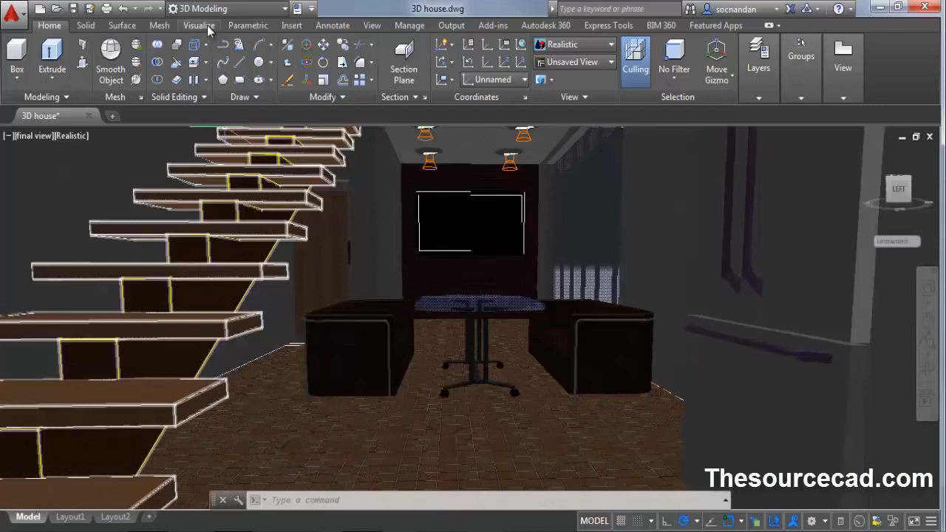
left_click(207, 25)
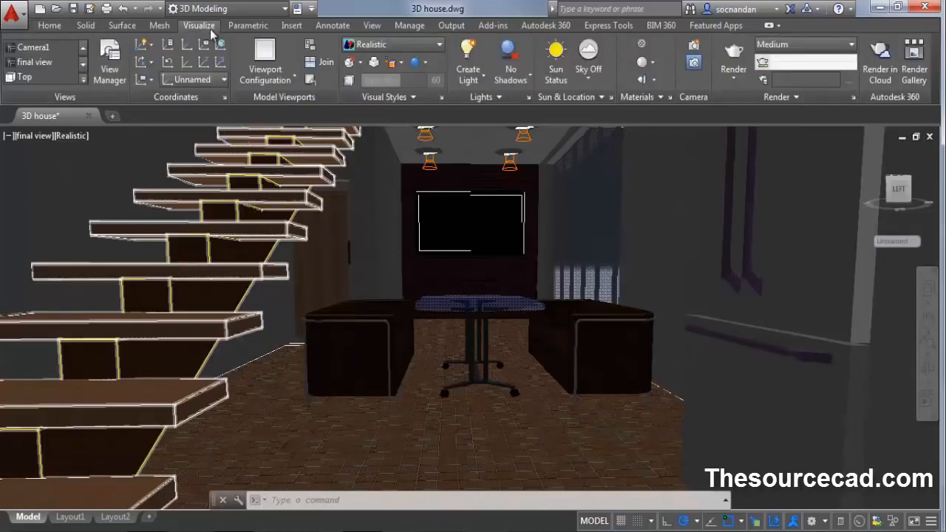
left_click(529, 99)
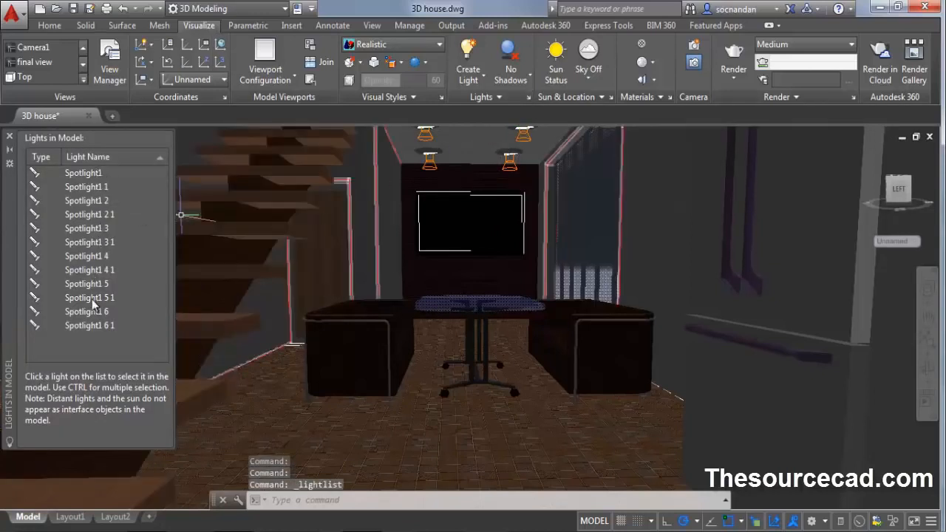
left_click(89, 174)
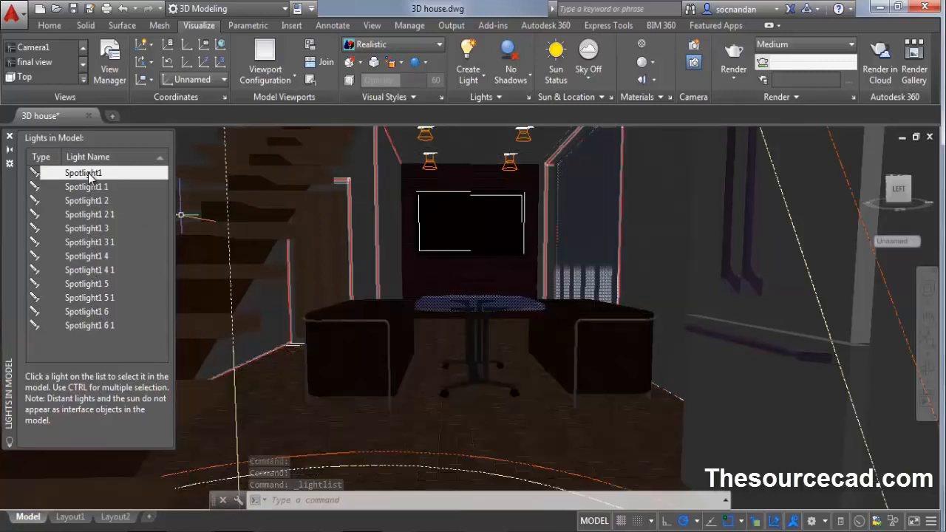
left_click(83, 327, "shift")
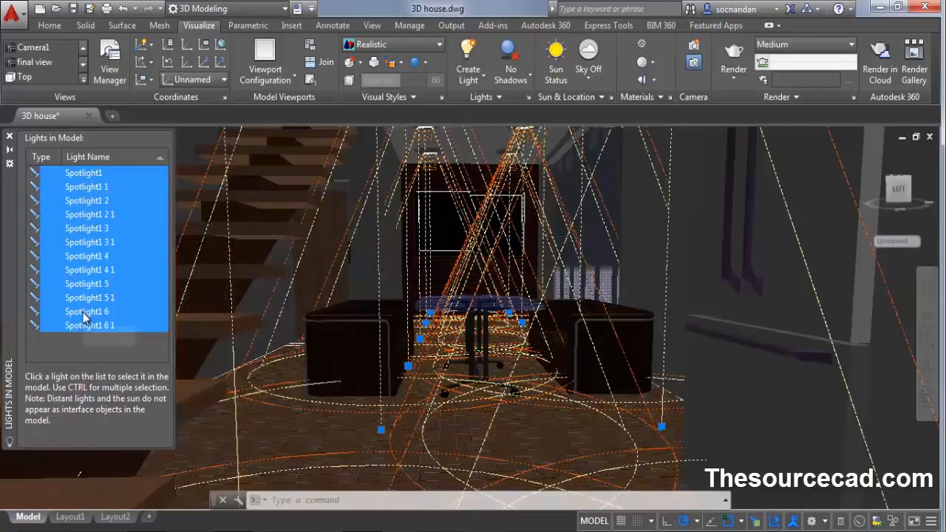
right_click(84, 226)
left_click(151, 249)
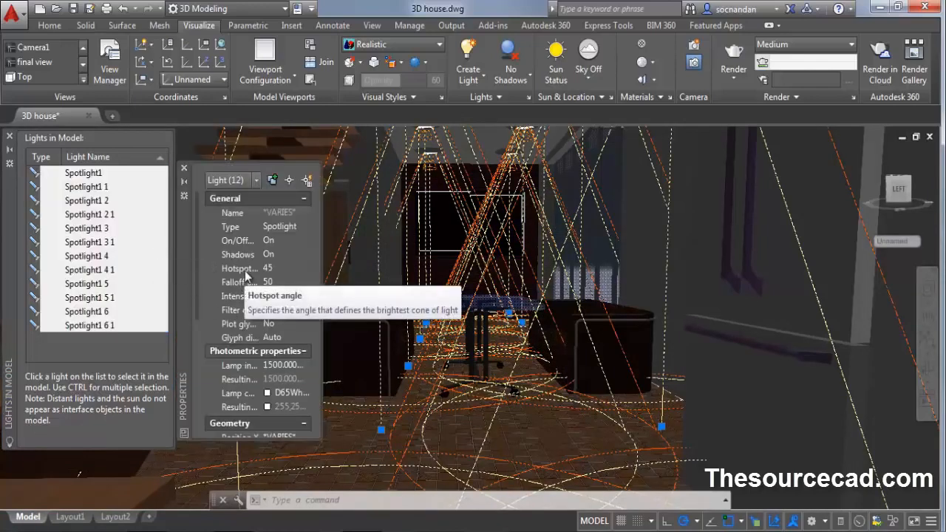
- Set the hotspot angle to 30 and the falloff angle to 60 for all selected spotlights
left_click(277, 268)
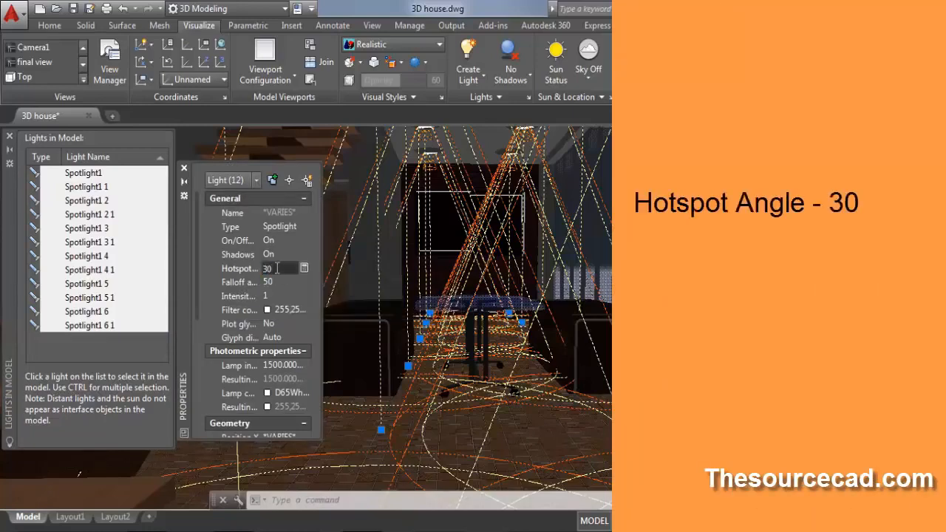
key("Return")
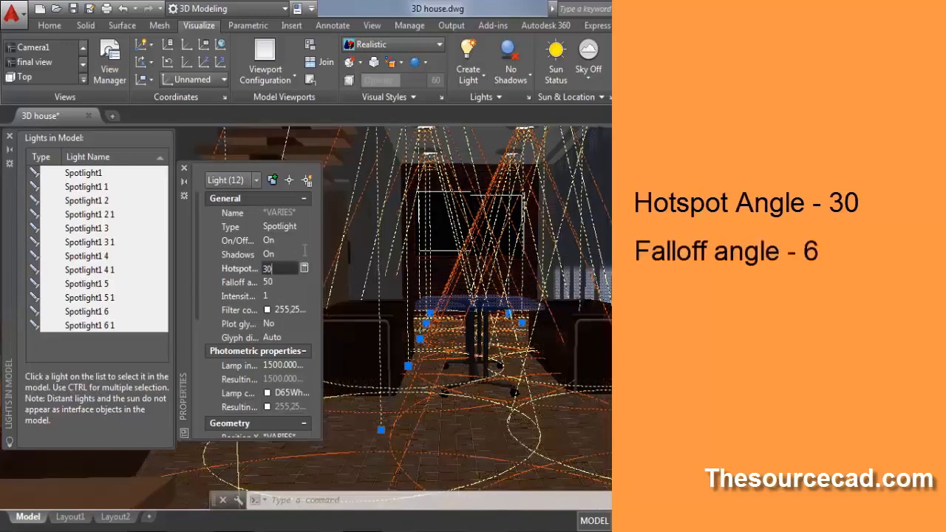
left_click(275, 281)
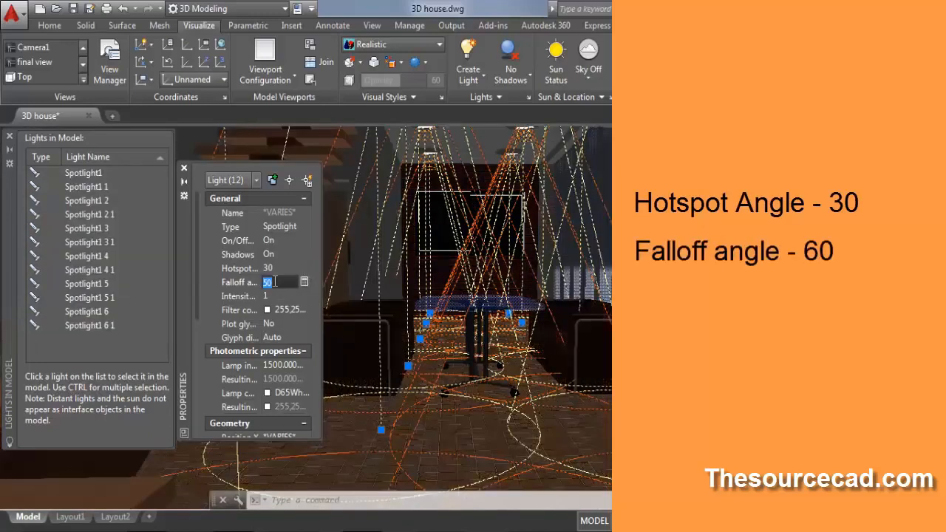
key("Return")
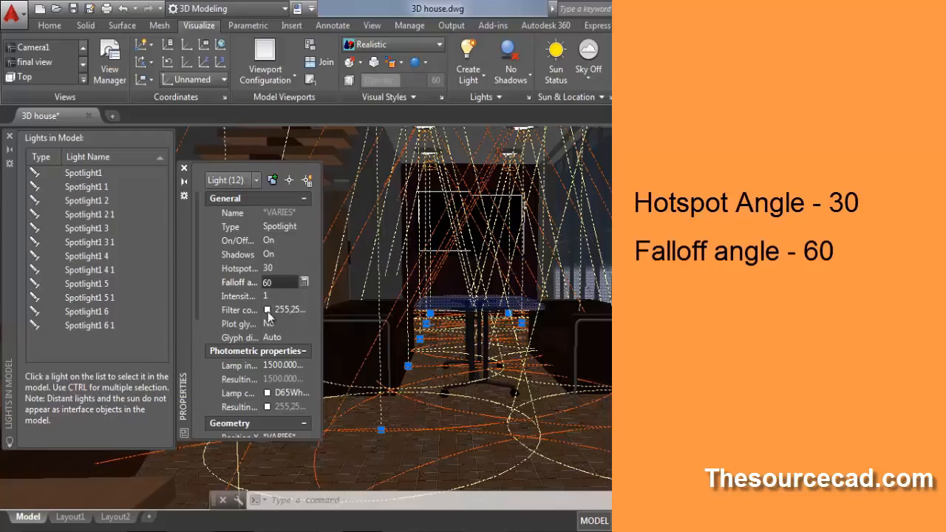
- Set the lamp intensity of the selected spotlights to 15000 in their photometric properties
left_click_drag(199, 306, 202, 379)
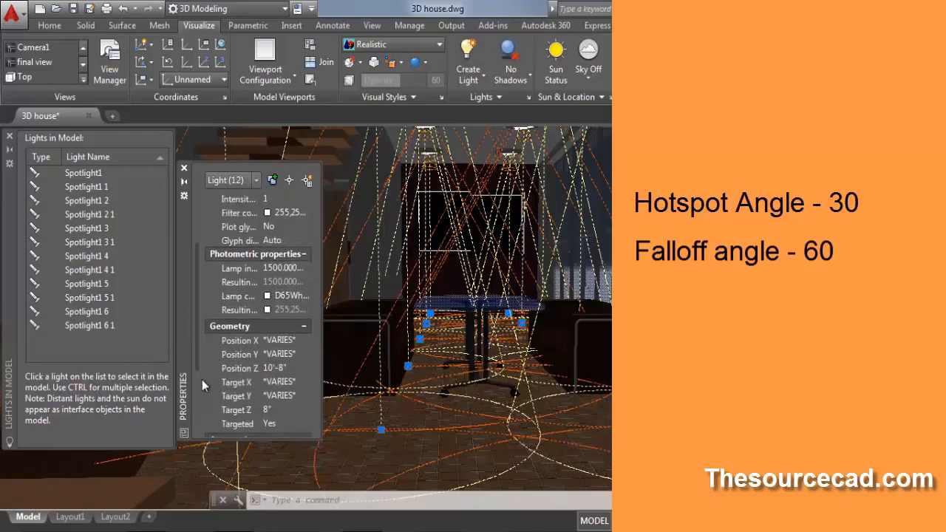
left_click(279, 267)
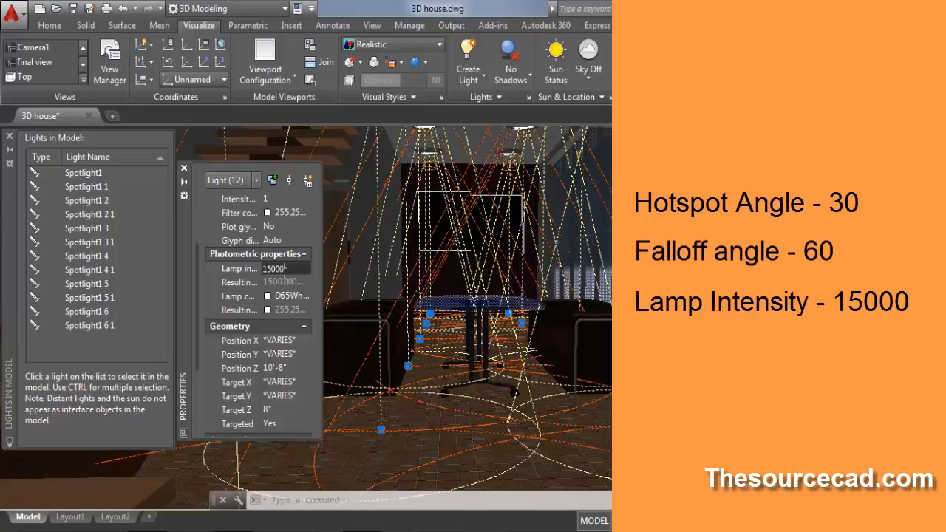
key("Return")
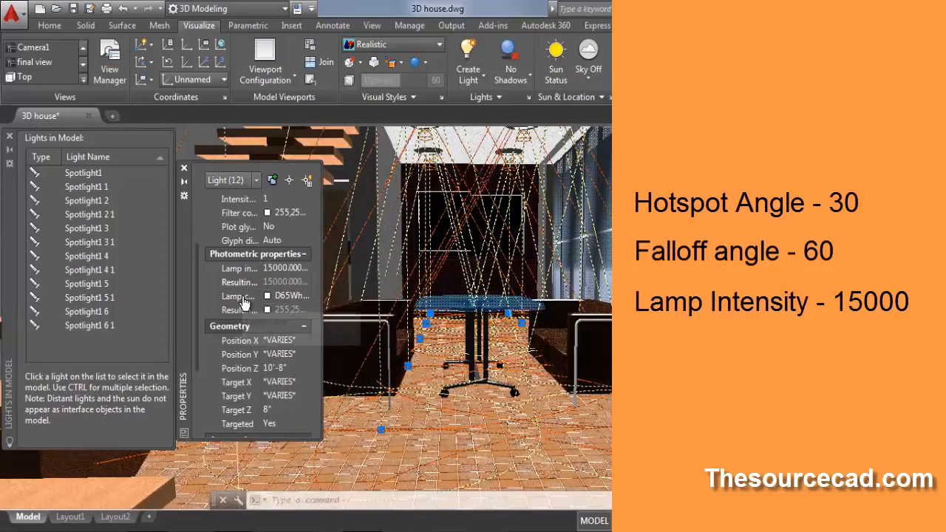
- Set the spotlights' lamp color to a Kelvin color of 5000, and close the light properties and the lights list
left_click(292, 296)
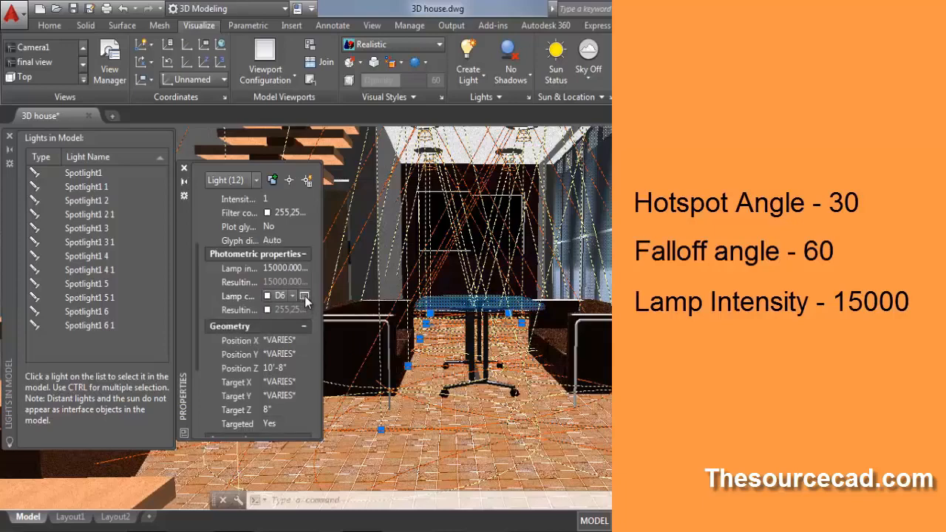
left_click(305, 296)
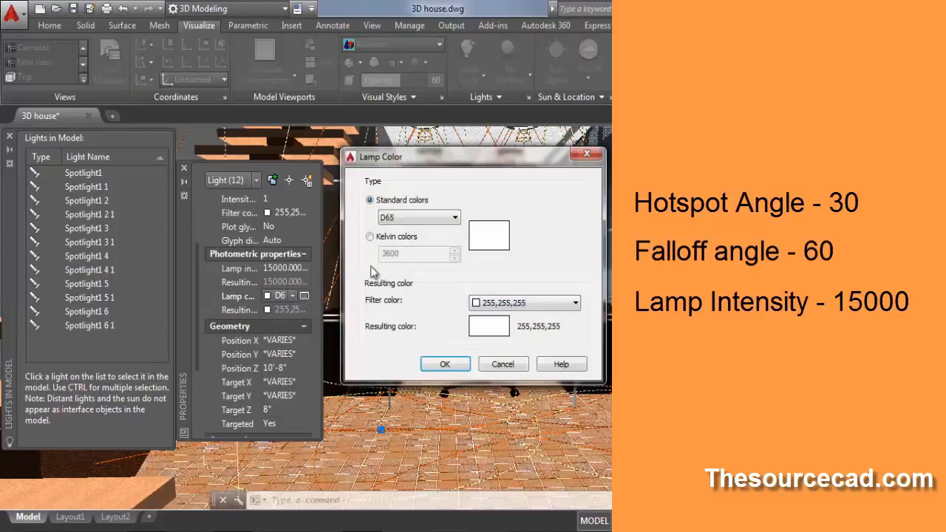
left_click(370, 238)
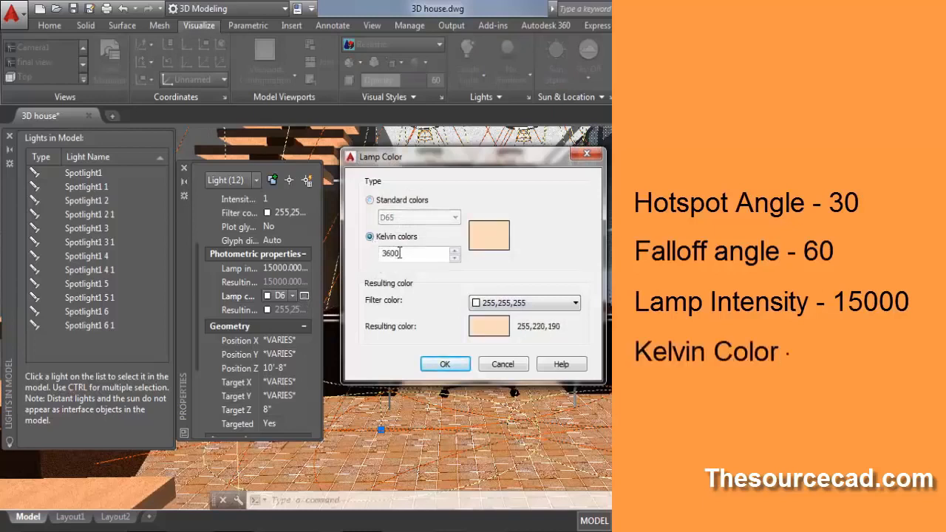
type("5000")
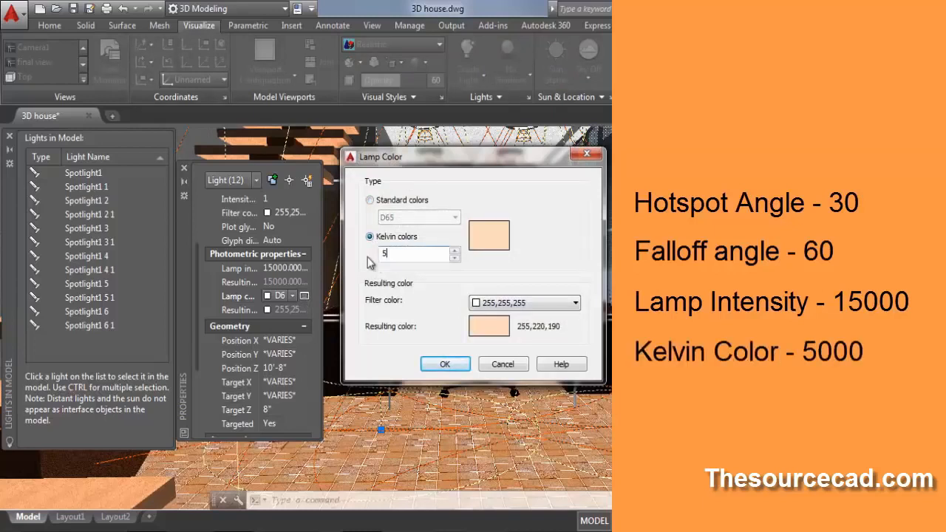
left_click(437, 368)
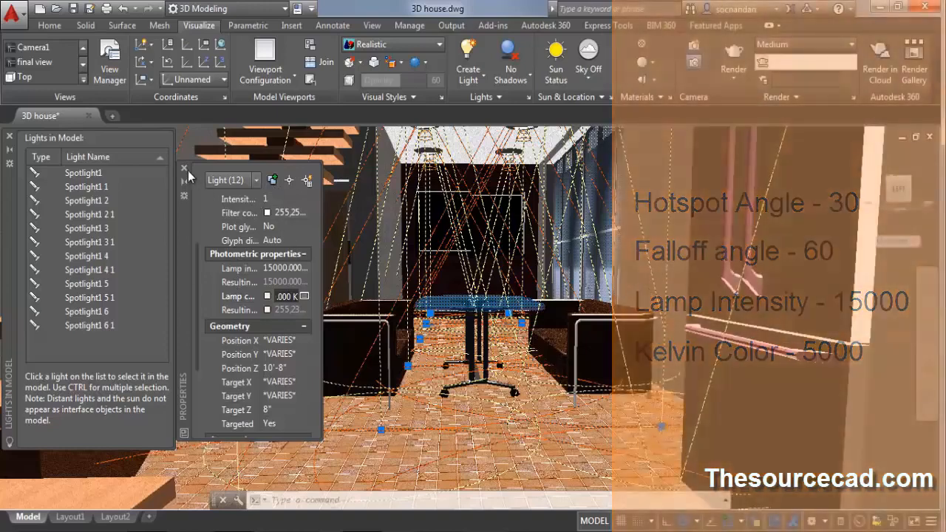
left_click(184, 167)
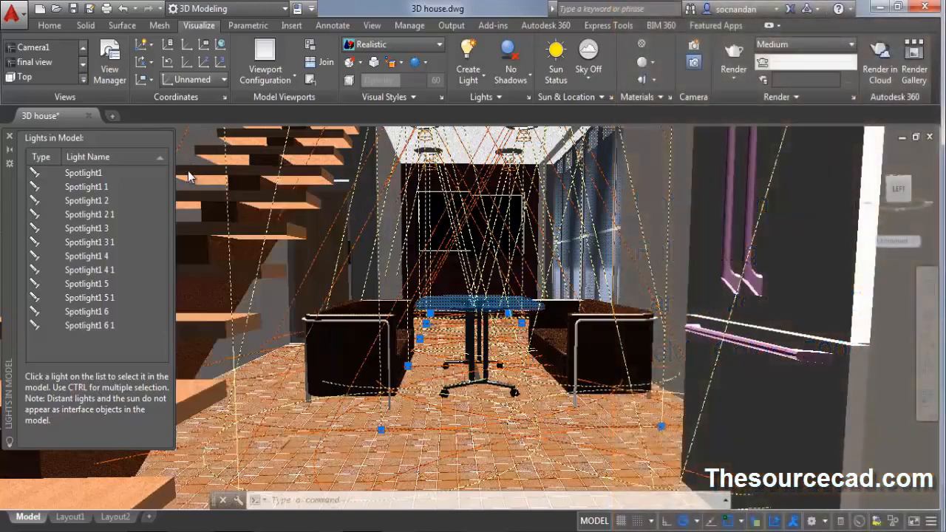
left_click(10, 138)
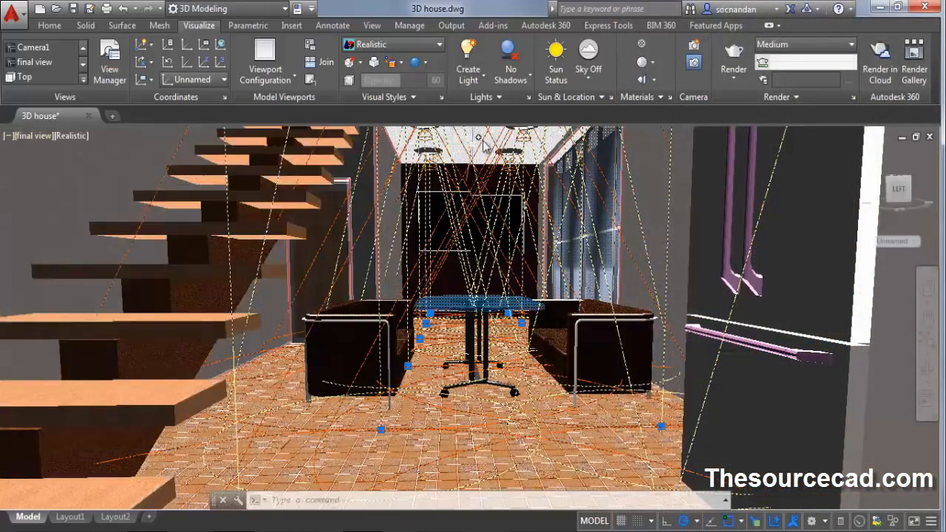
- Enable full shadows for the room view
left_click(521, 81)
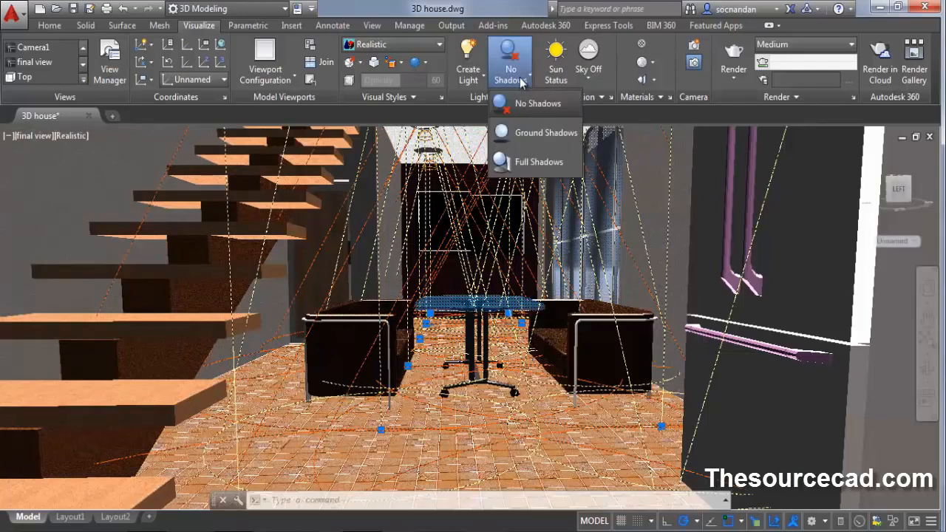
left_click(555, 162)
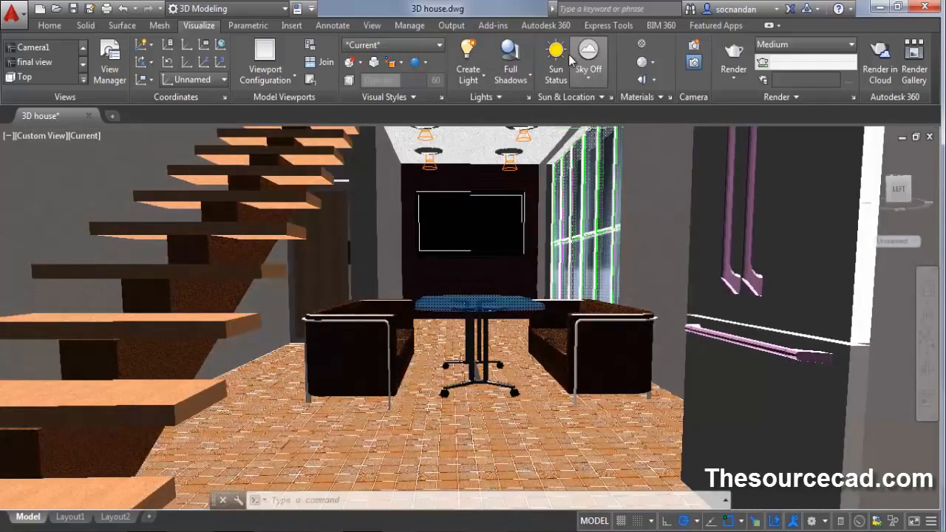
- Turn on the sun and set the sky to Sky Background and Illumination
left_click(556, 63)
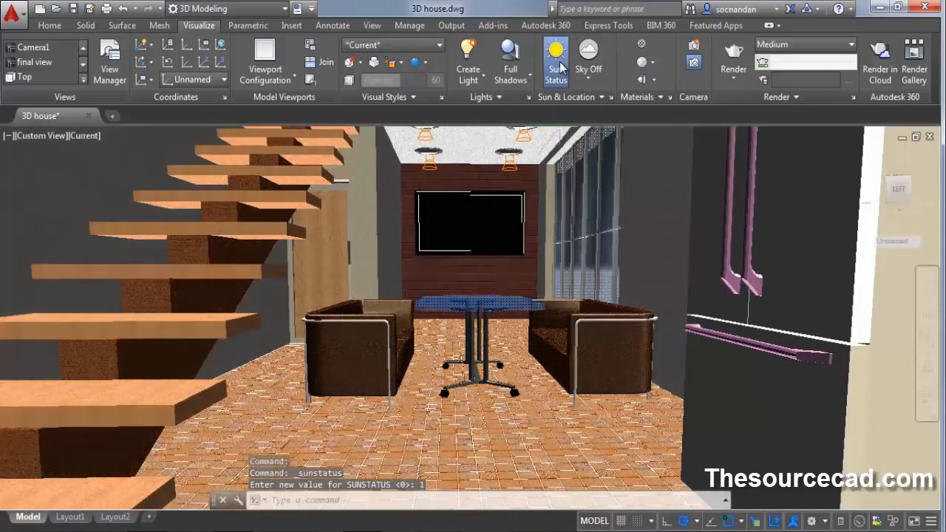
left_click(595, 80)
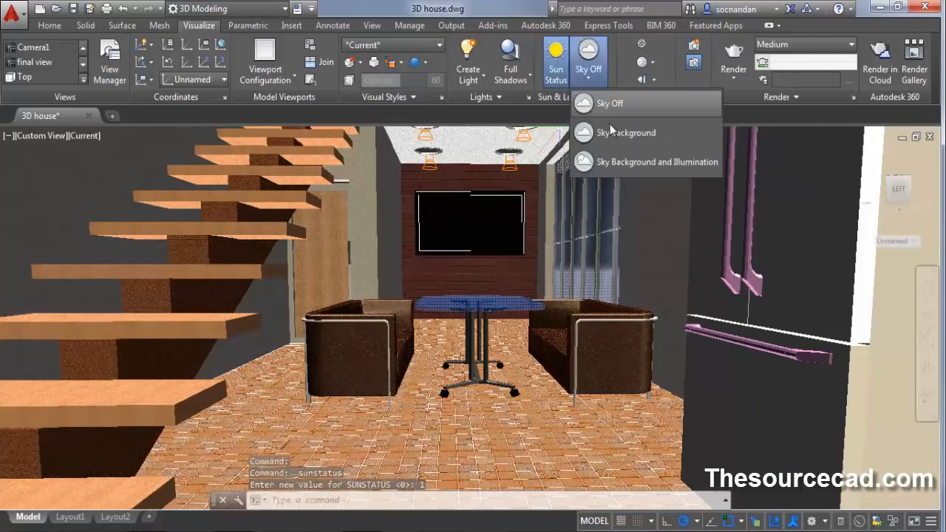
left_click(699, 162)
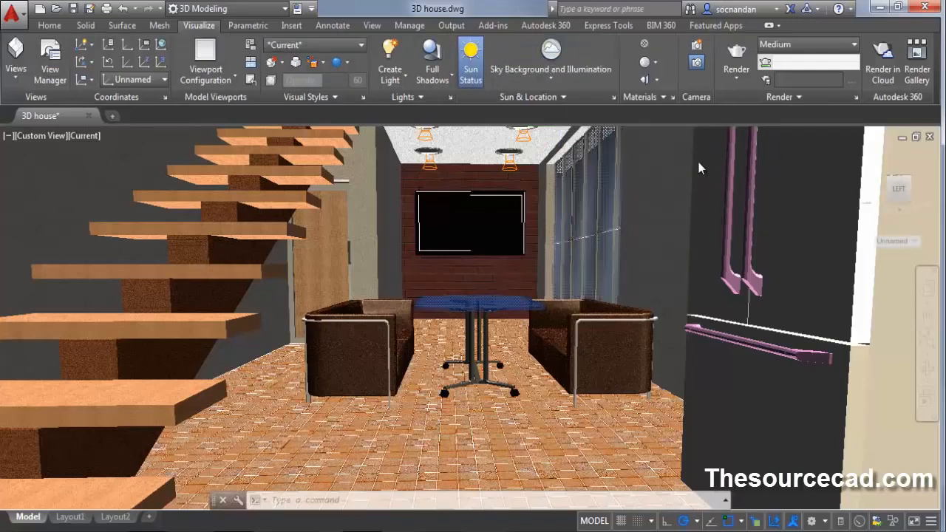
- Turn on Global Illumination for the Medium preset in the advanced render settings, set its photons to 10000, and close the settings
left_click(858, 96)
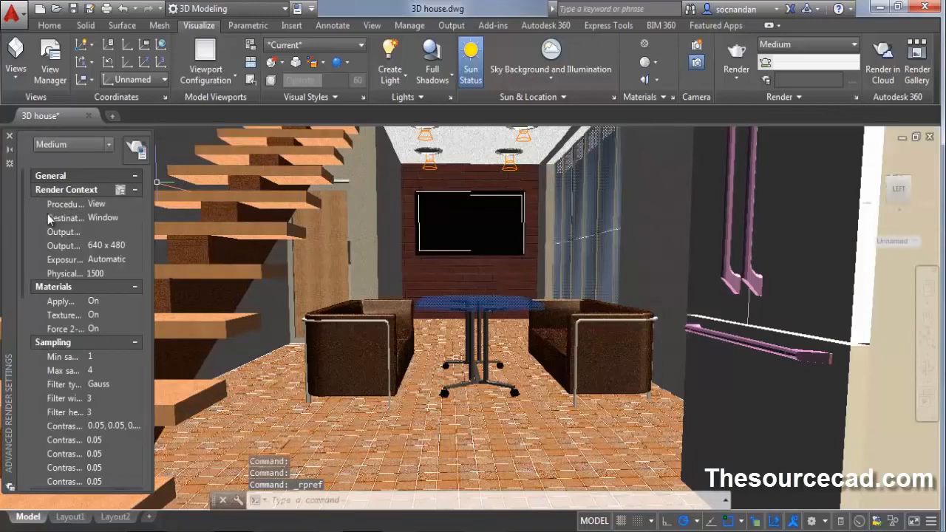
left_click_drag(23, 204, 20, 361)
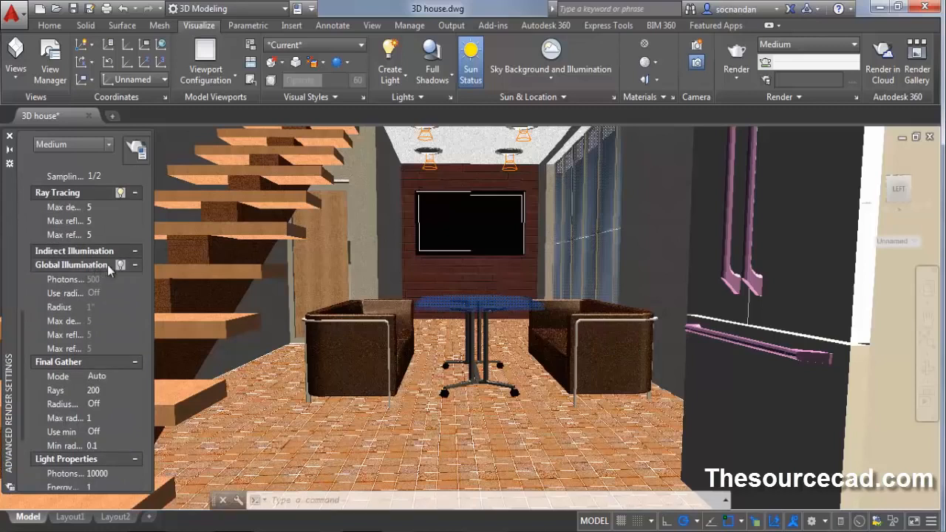
left_click(121, 265)
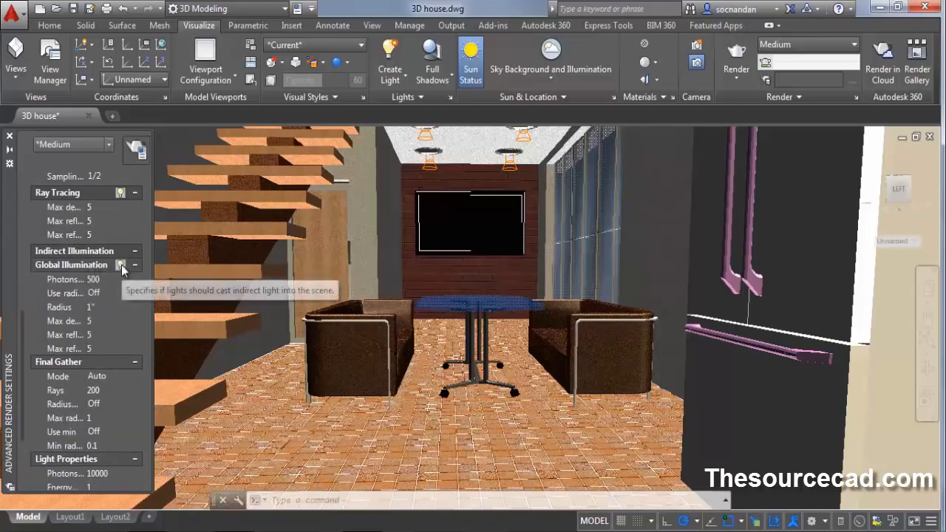
left_click(95, 279)
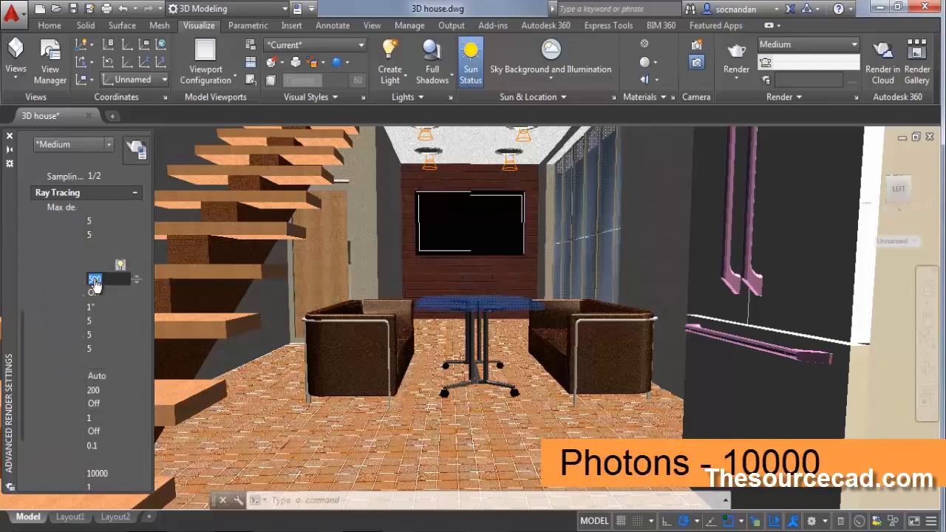
type("10000")
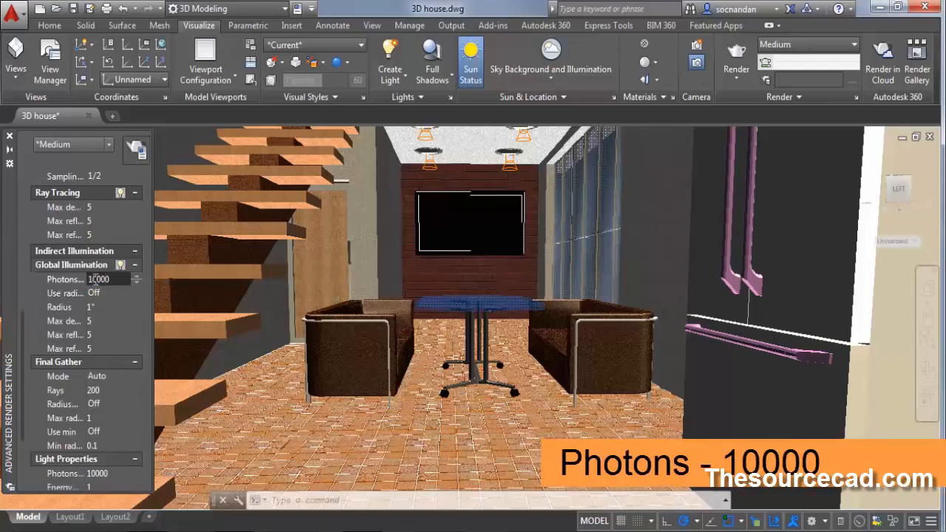
left_click(102, 296)
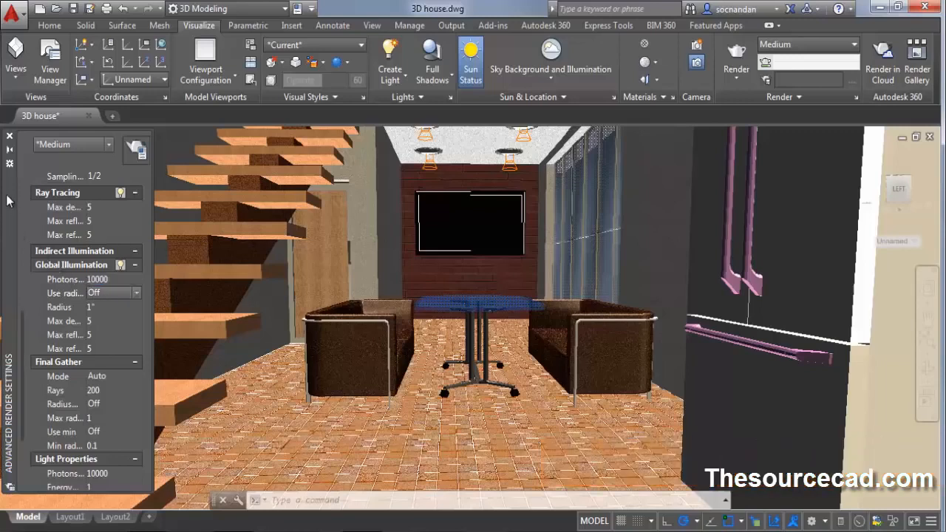
left_click(10, 138)
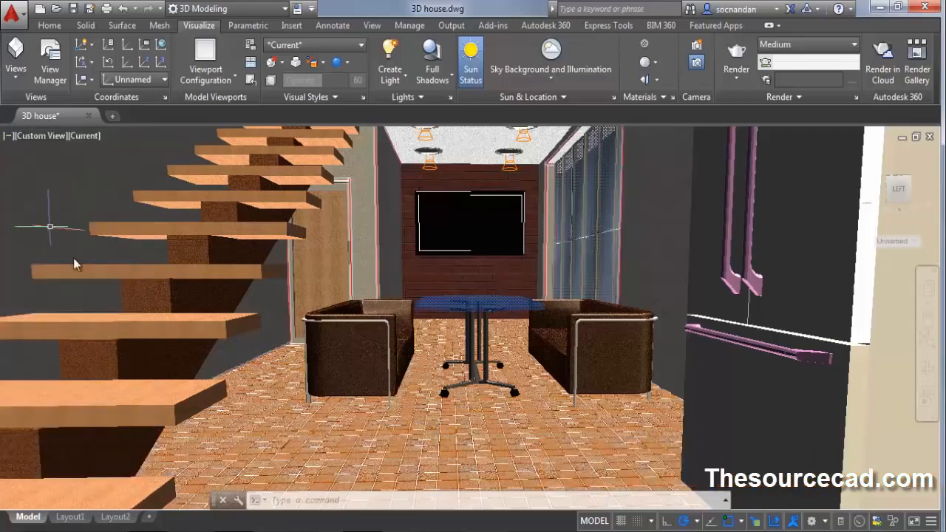
- Switch the render preset to Low and set the brightness of the rendered exposure to 100
left_click(815, 46)
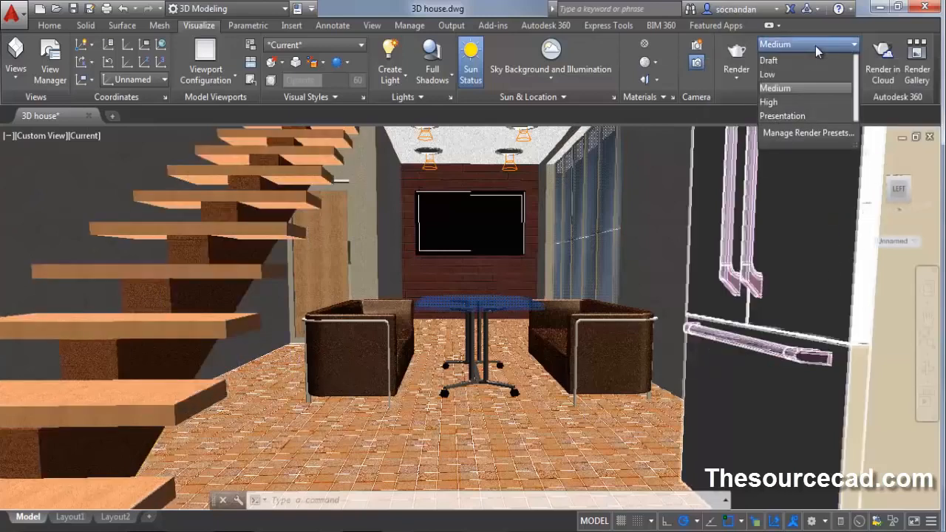
left_click(780, 74)
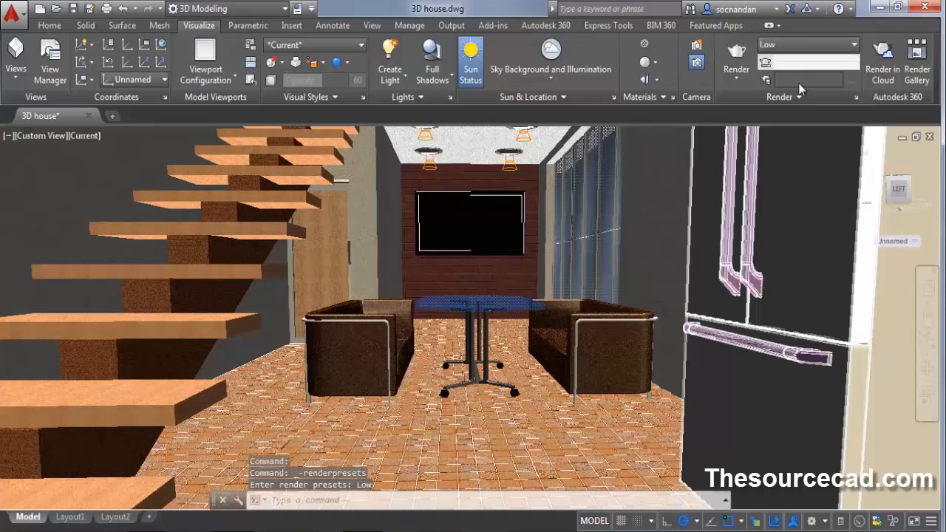
left_click(801, 100)
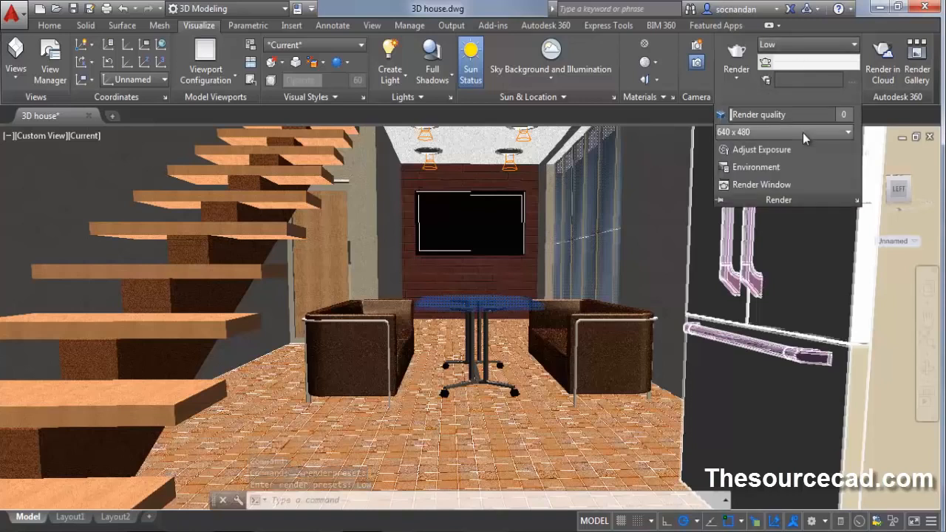
left_click(765, 151)
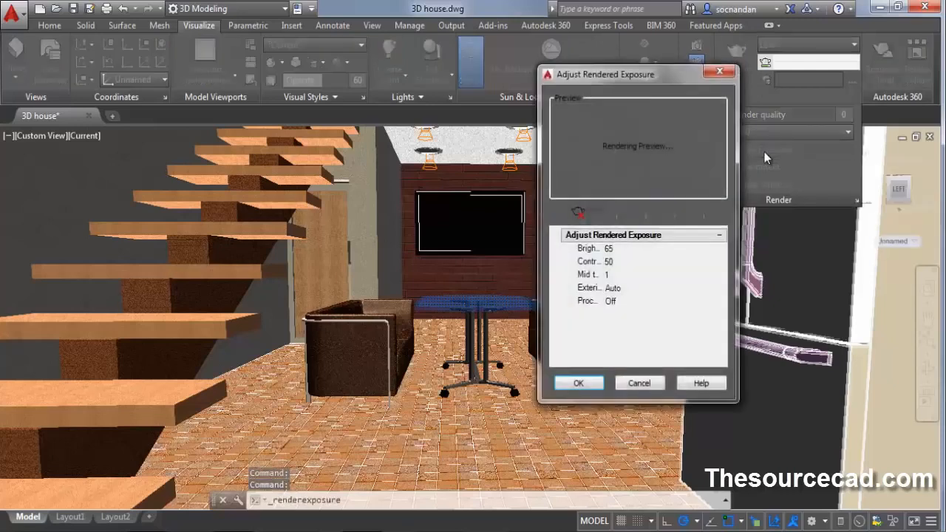
left_click_drag(639, 76, 446, 97)
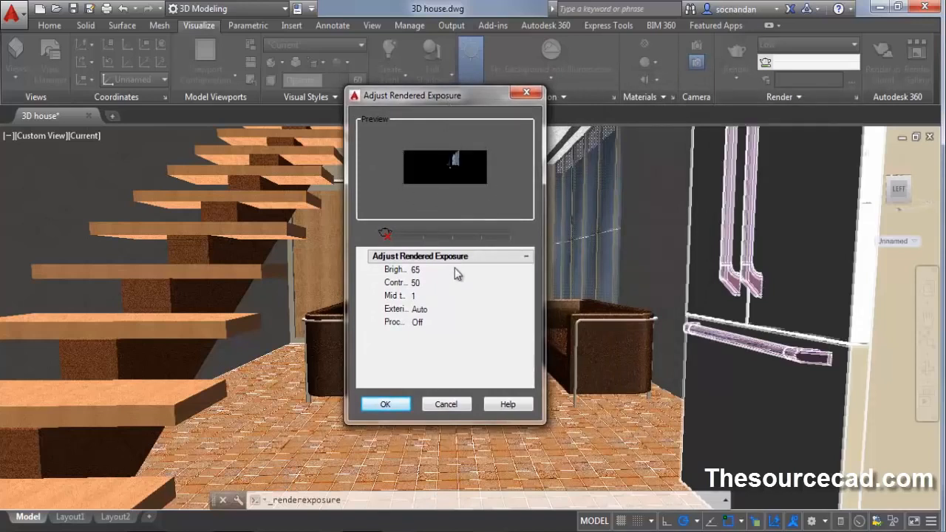
left_click(422, 270)
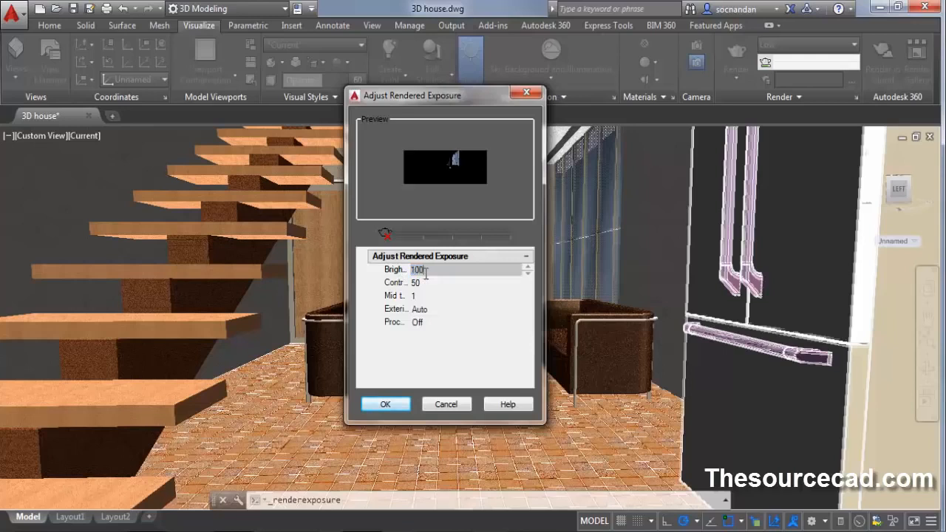
key("Tab")
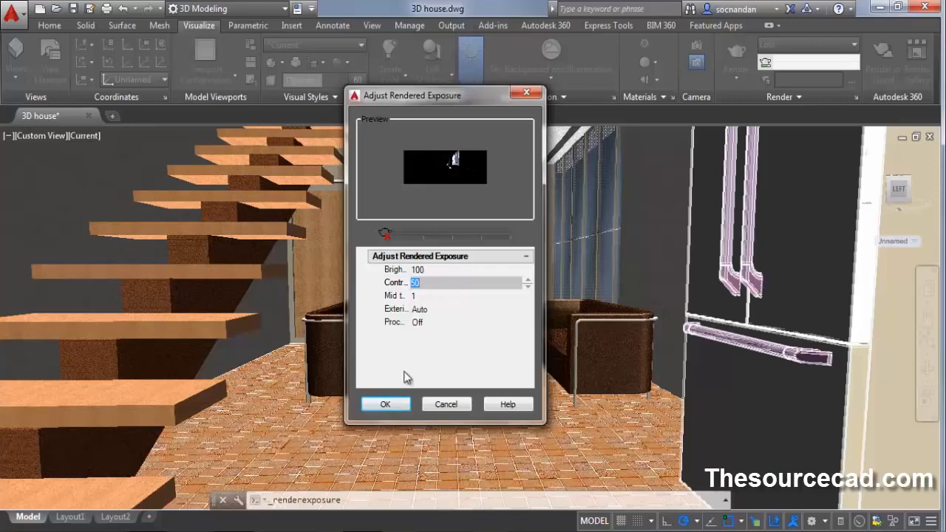
left_click(386, 404)
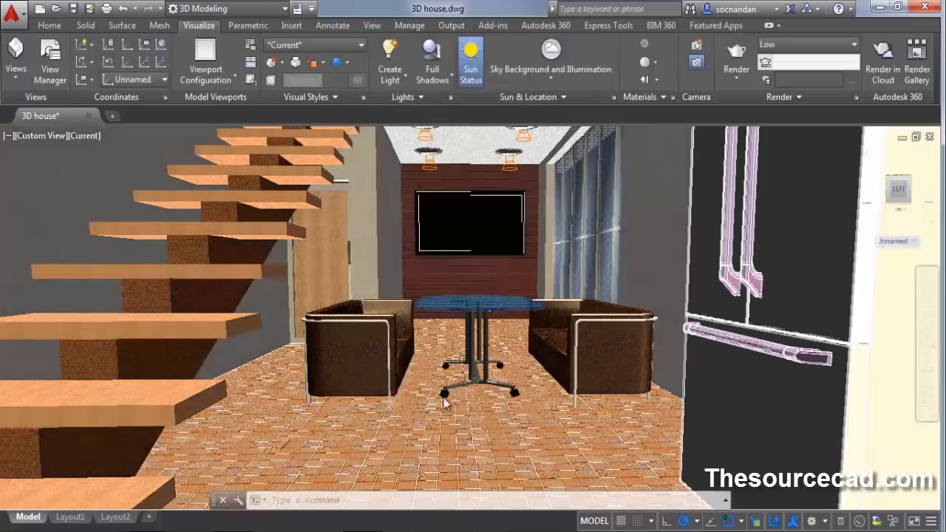
- In the advanced render settings of the Low preset, turn on Global Illumination with 10000 photons and close the settings
left_click(856, 99)
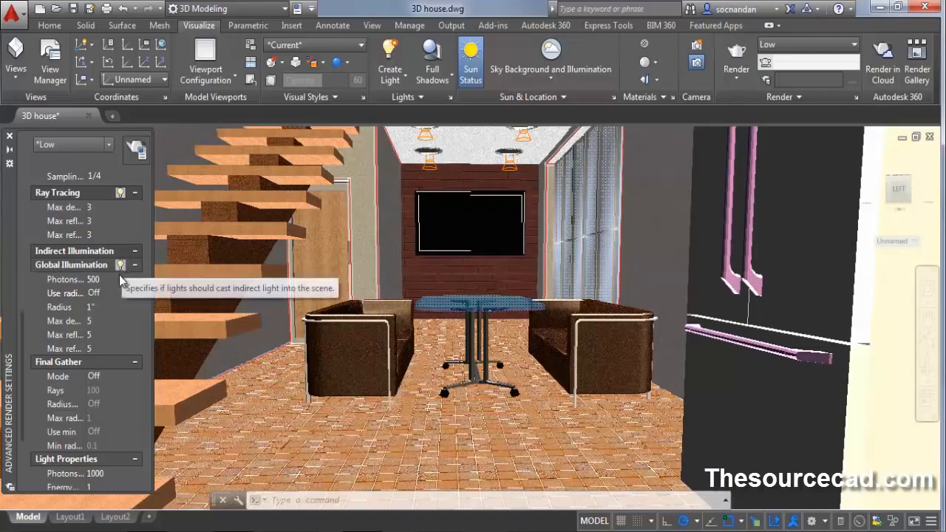
left_click(107, 279)
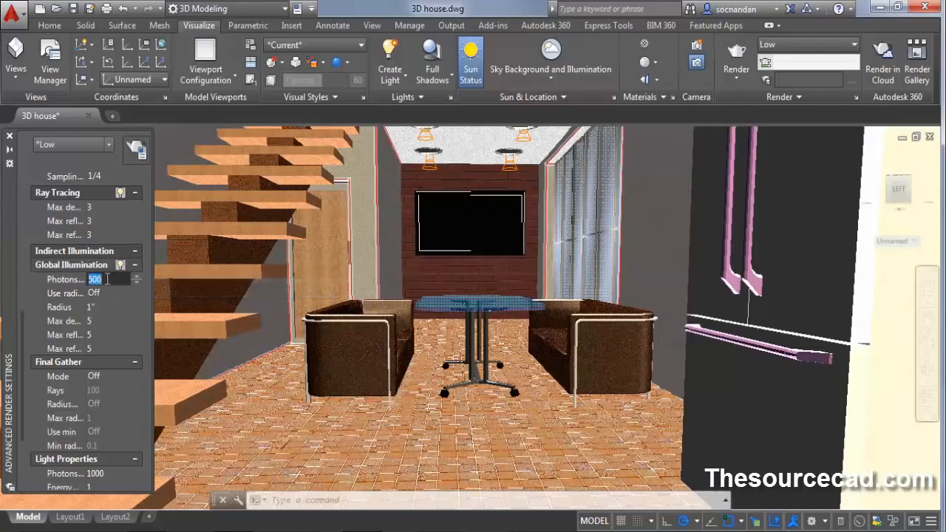
type("10000")
key("Tab")
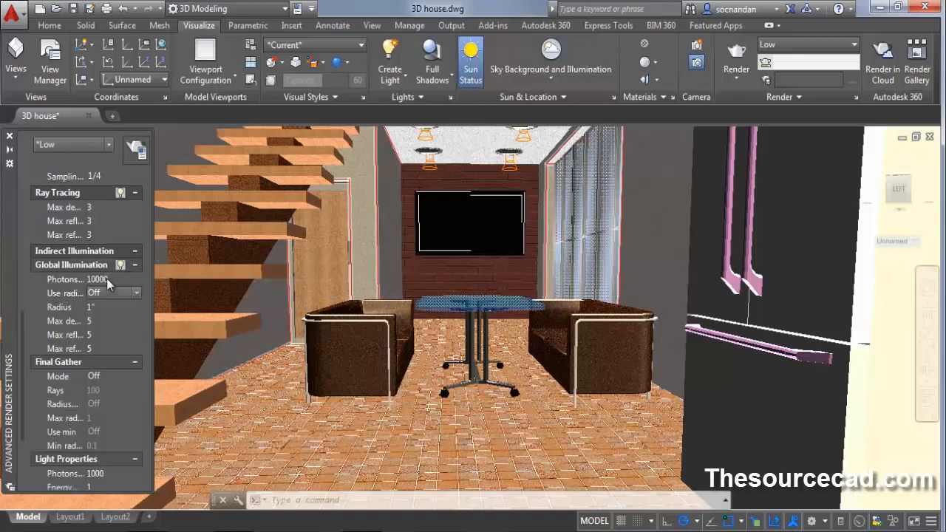
left_click(10, 137)
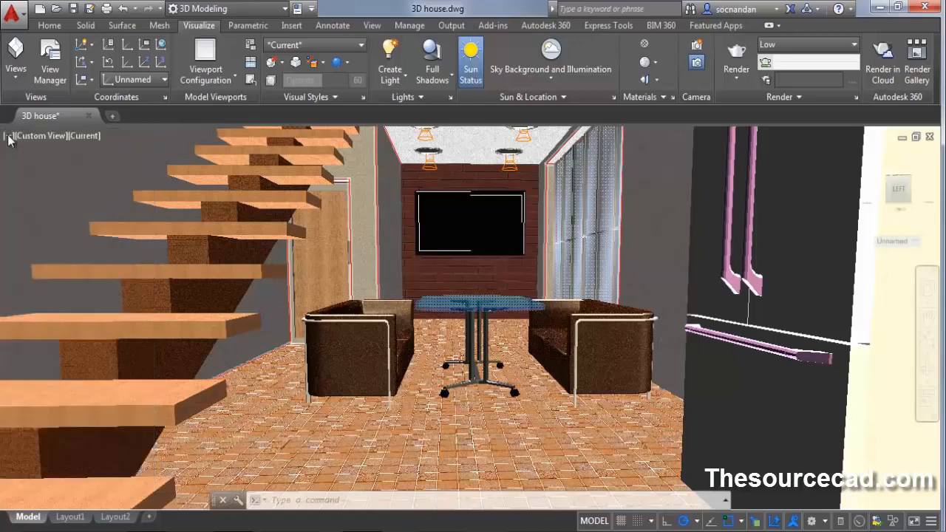
- Raise the rendered exposure's brightness to 110 and accept the adjustment
left_click(817, 97)
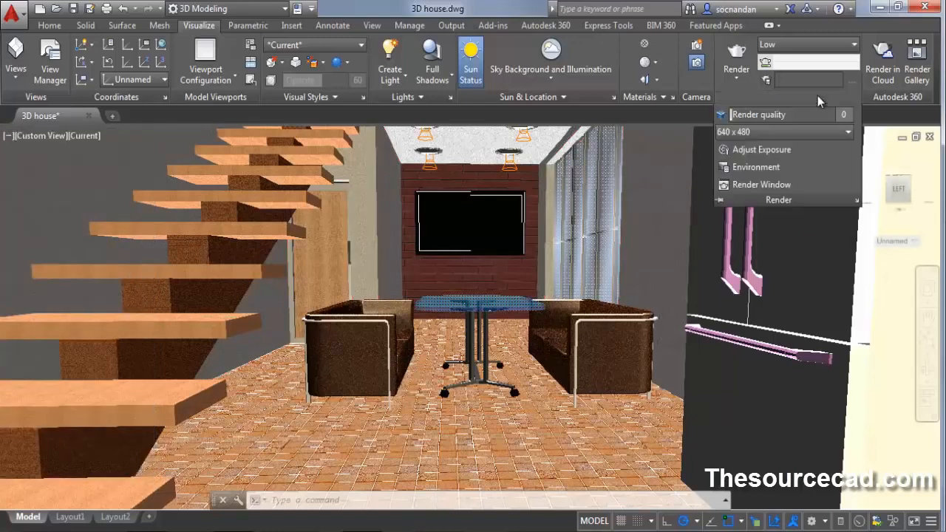
left_click(767, 153)
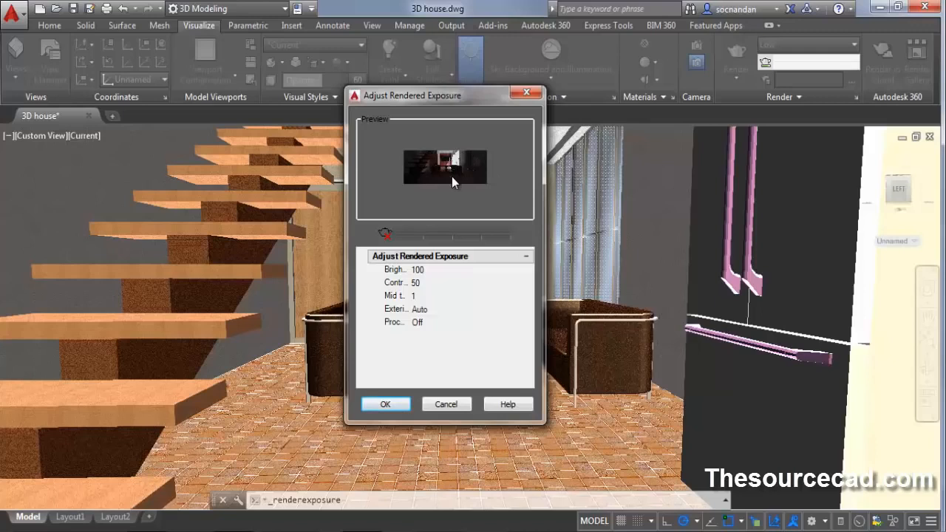
left_click(425, 271)
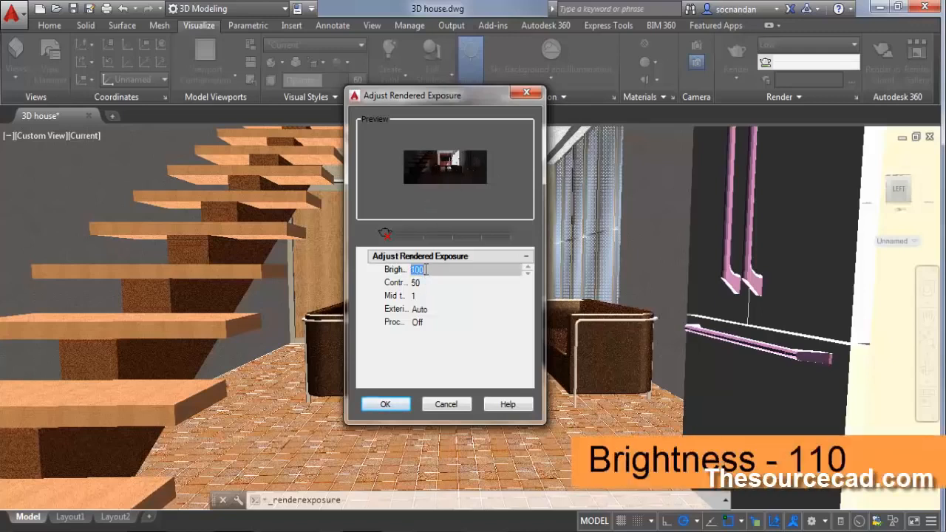
type("110")
left_click(422, 282)
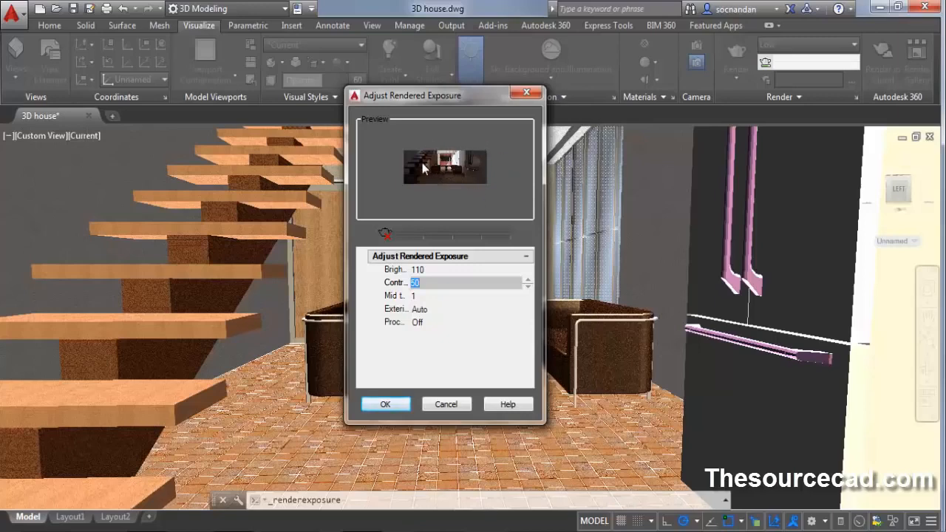
left_click(386, 404)
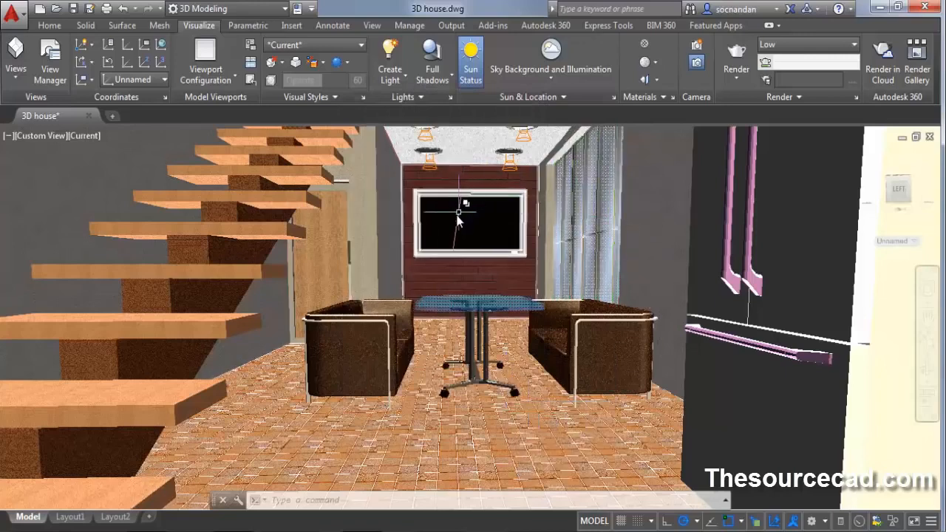
- Render a closer view of the room with the table and sofas using the Low preset
mouse_move(449, 226)
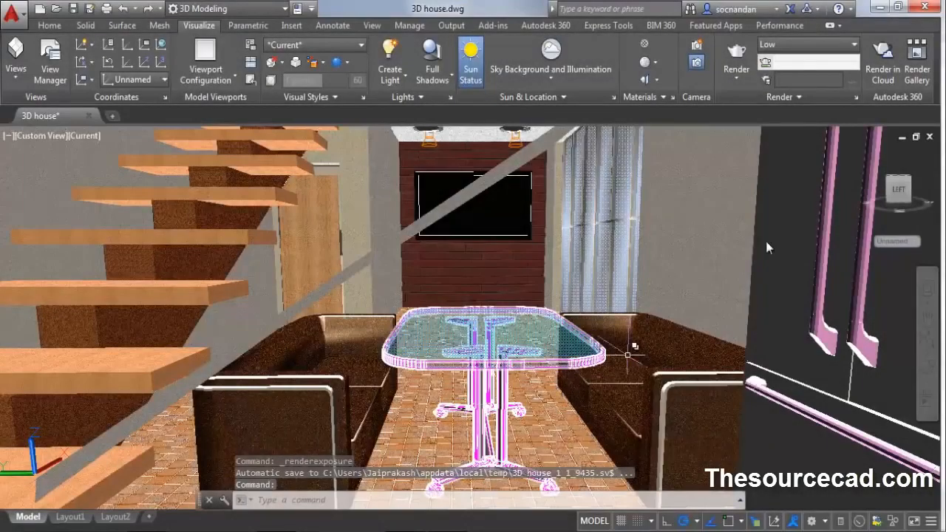
key("Escape")
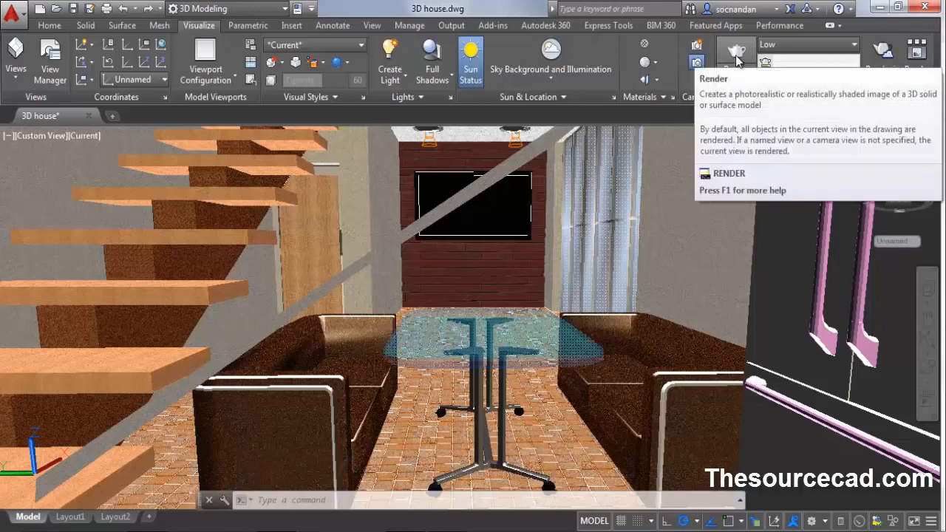
left_click(736, 56)
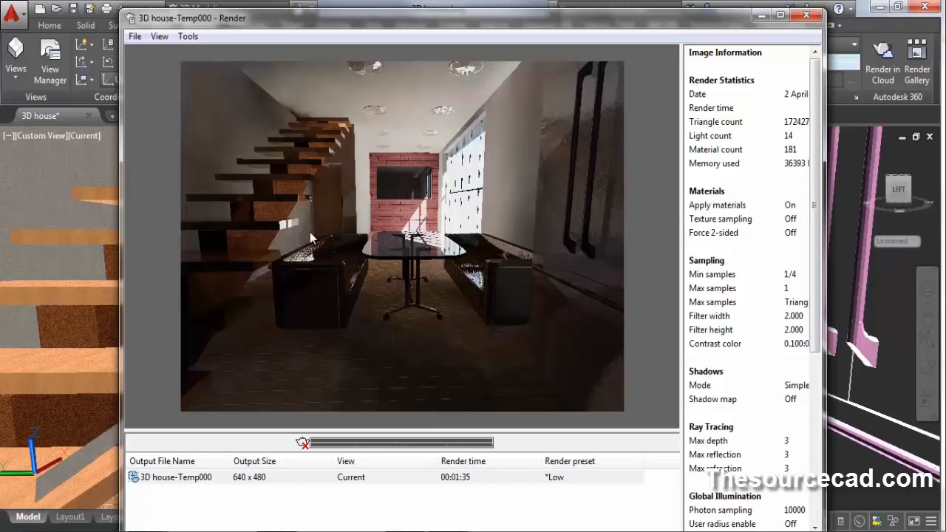
- Save a copy of the rendered image to the Desktop as "render low quality", a 24-bit BMP, and close the render window
left_click(135, 37)
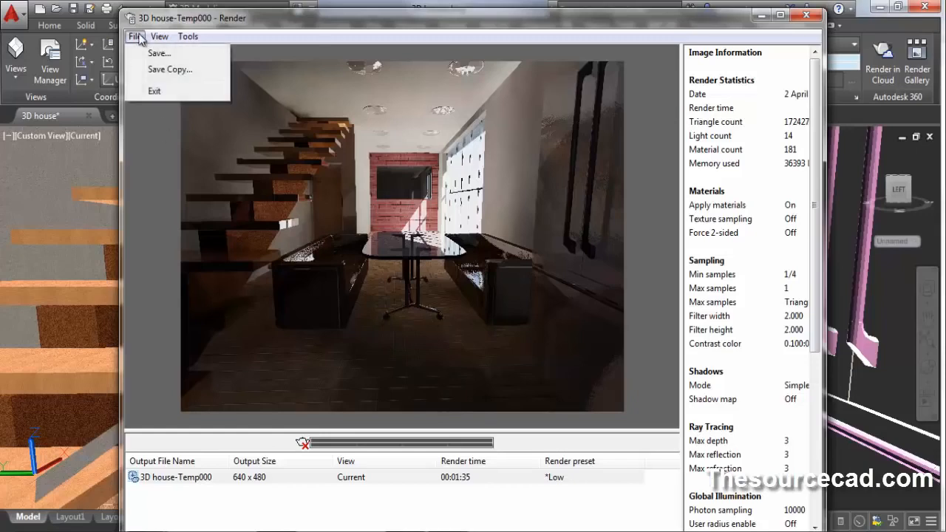
left_click(172, 71)
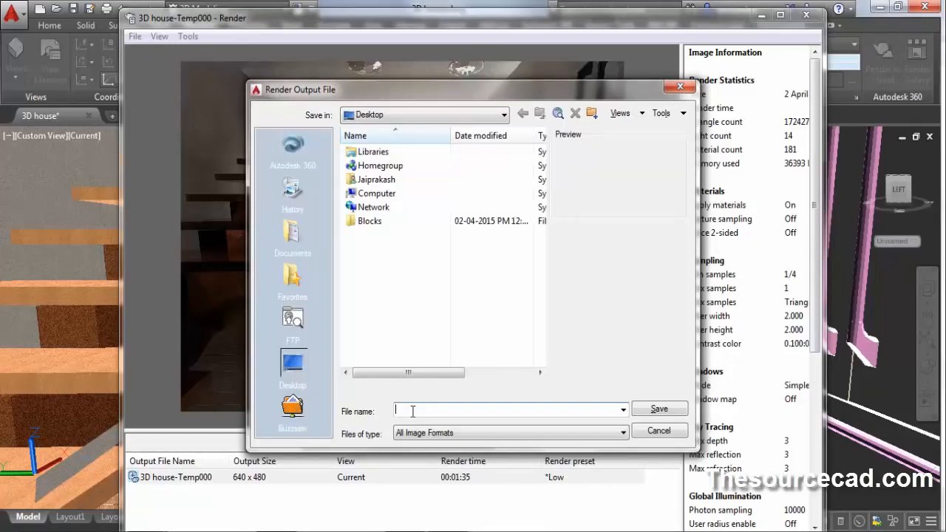
type("render low quality")
left_click(662, 410)
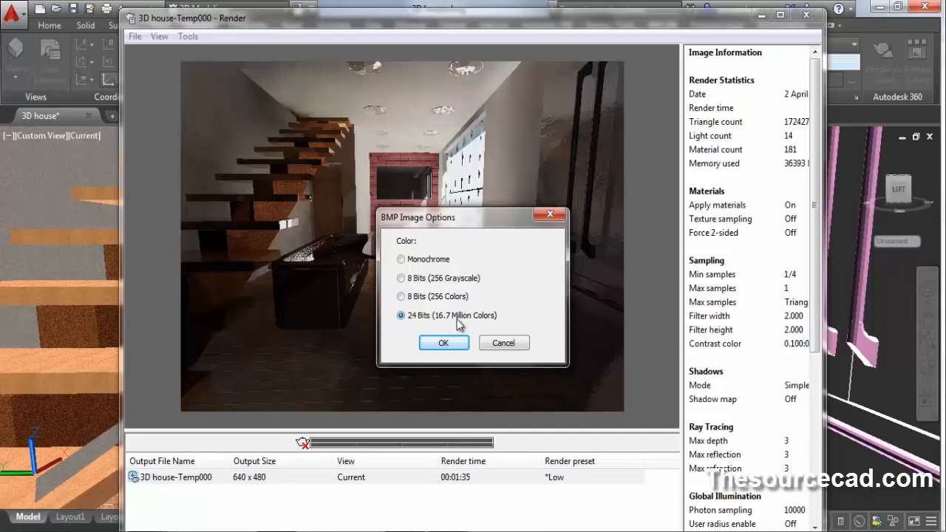
left_click(443, 343)
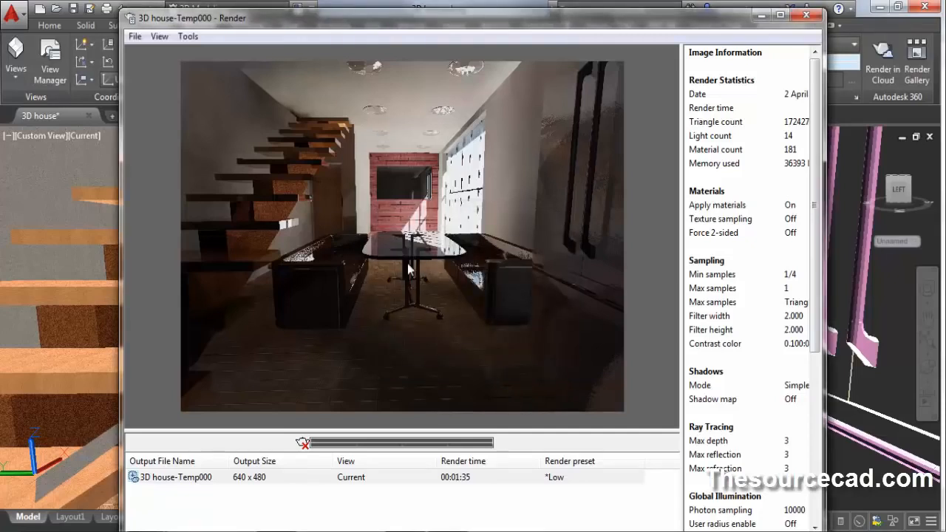
left_click(807, 15)
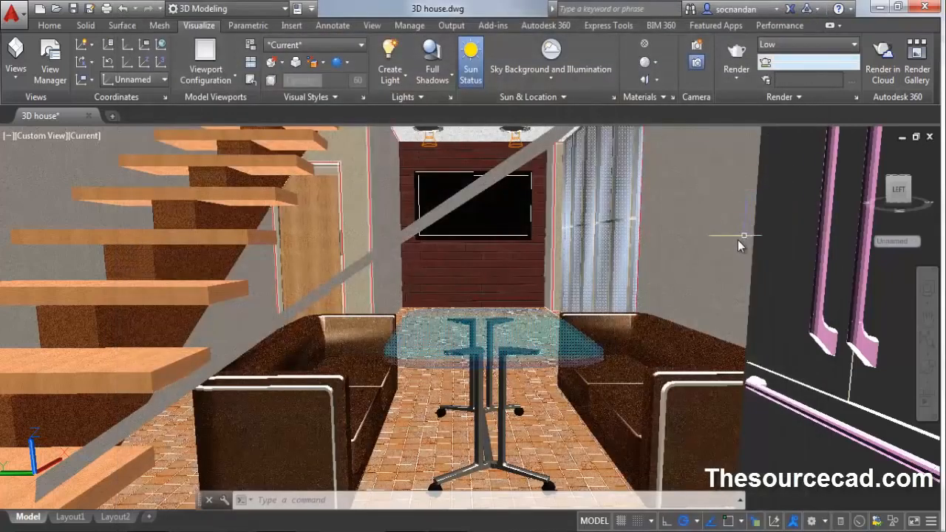
mouse_move(646, 214)
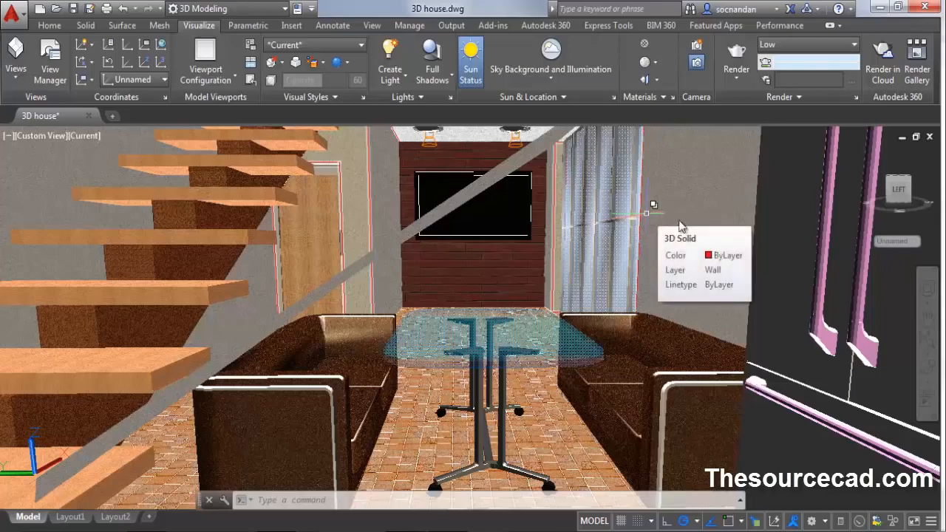
left_click(821, 44)
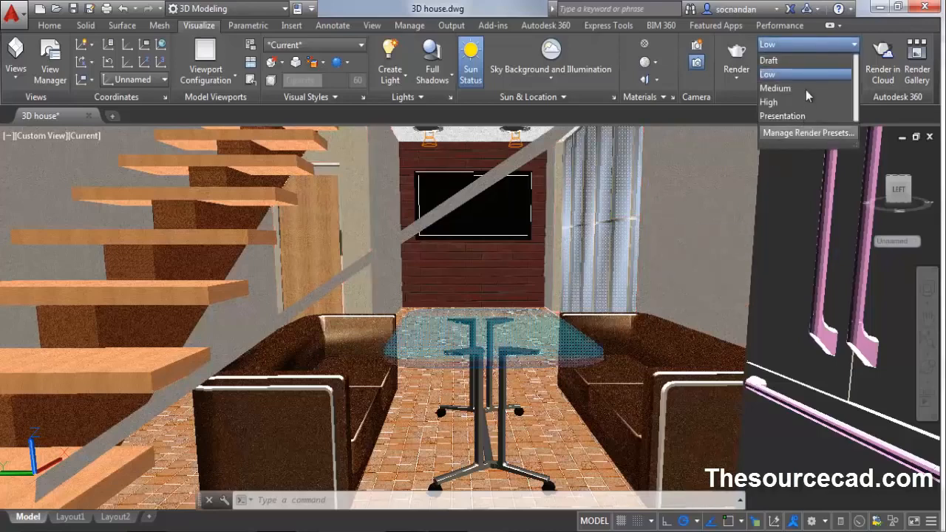
left_click(825, 42)
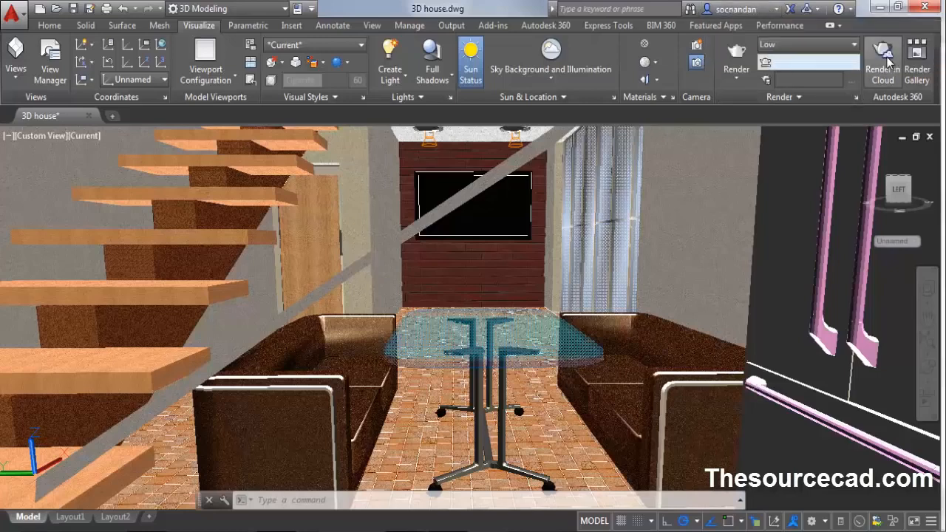
- Save the drawing and start a cloud rendering of the current view with e-mail notification, and check the file upload status
left_click(889, 62)
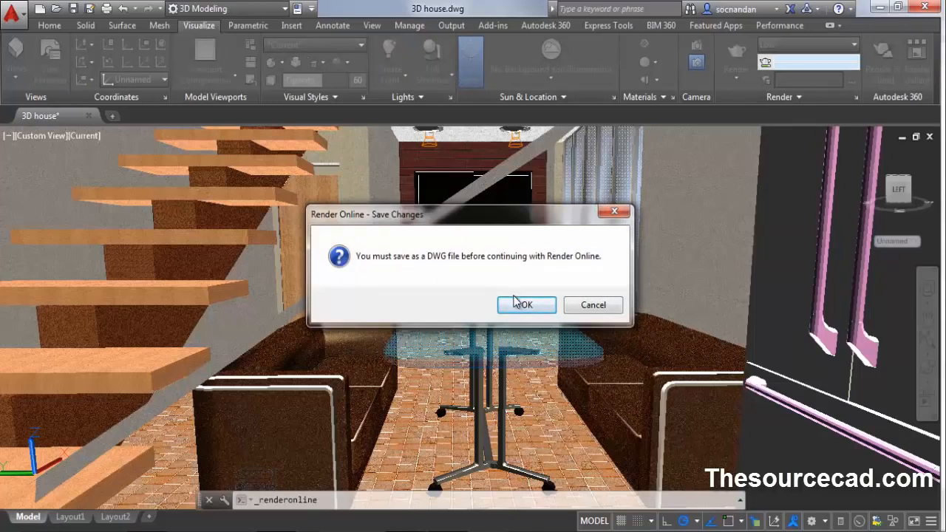
left_click(572, 308)
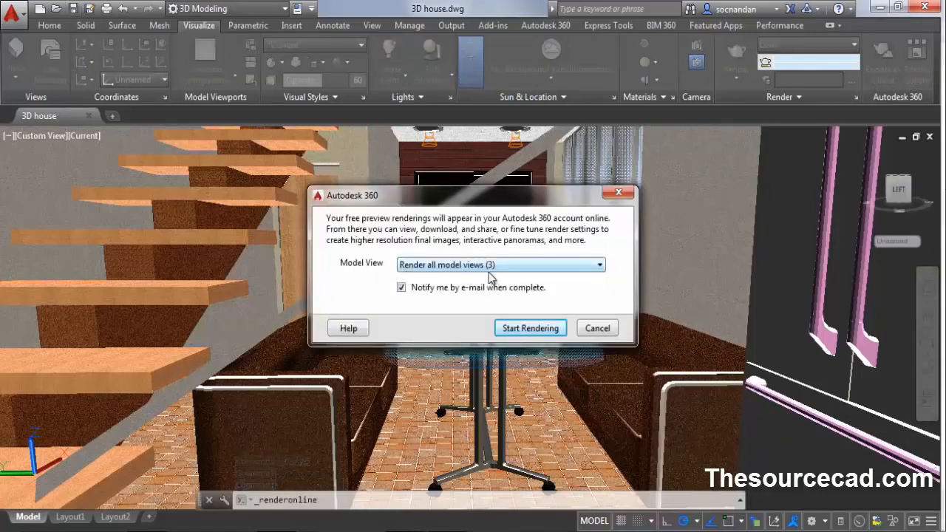
left_click(541, 264)
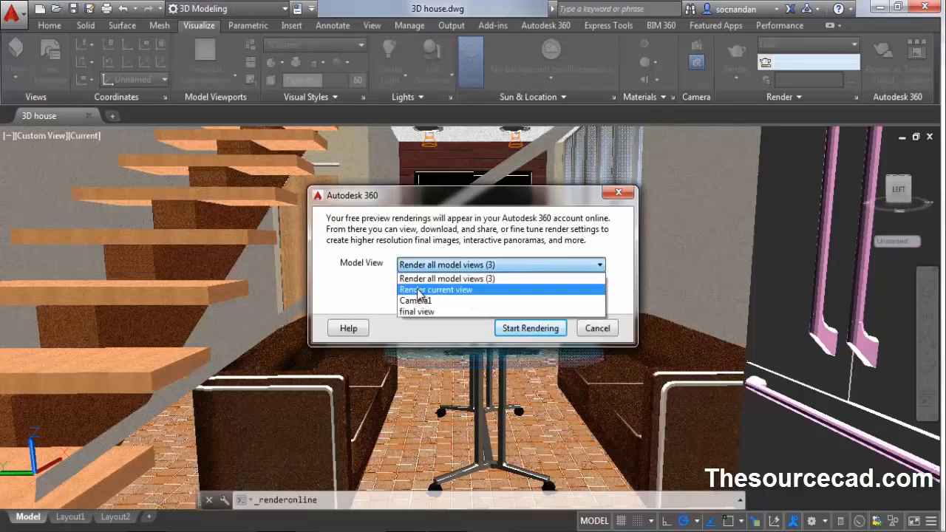
left_click(450, 290)
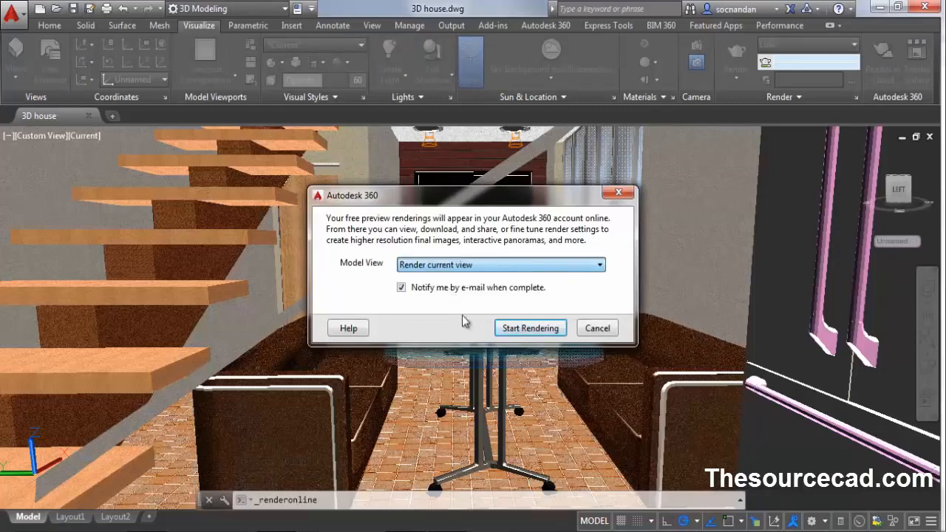
left_click(530, 329)
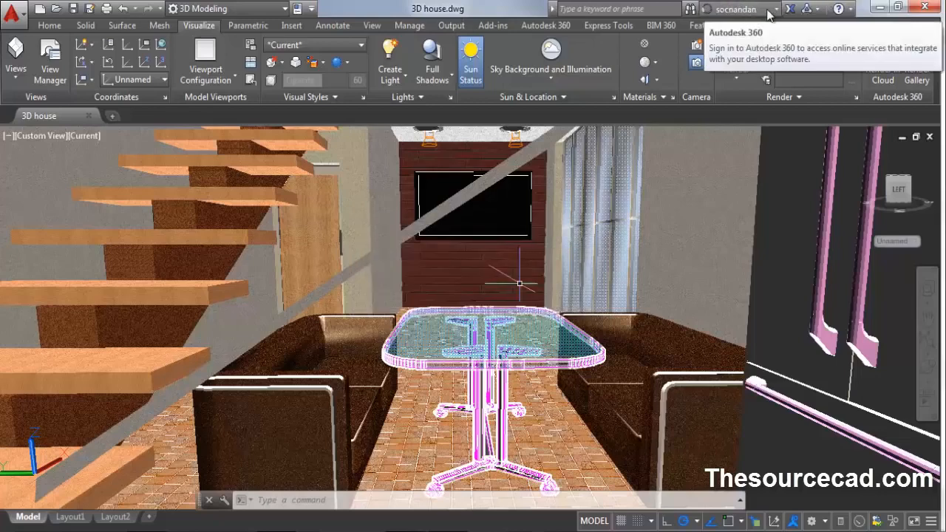
left_click(732, 10)
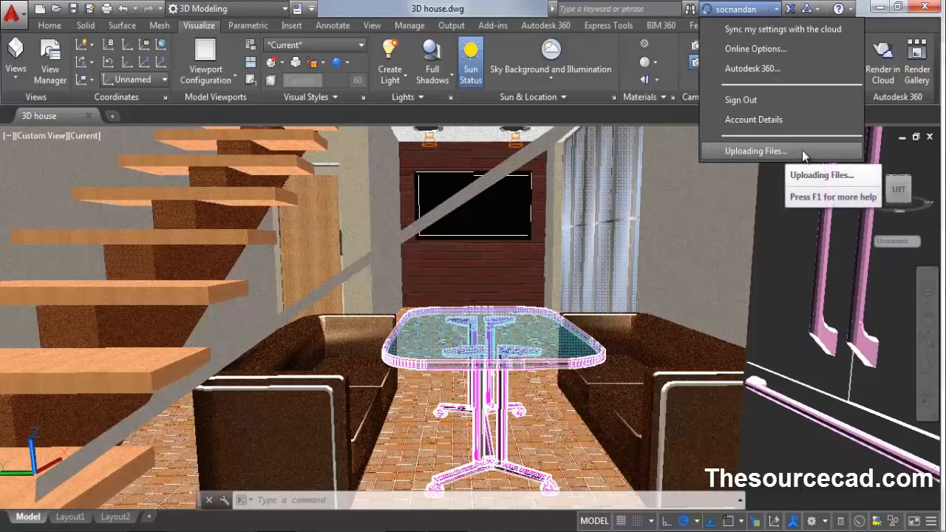
left_click(760, 10)
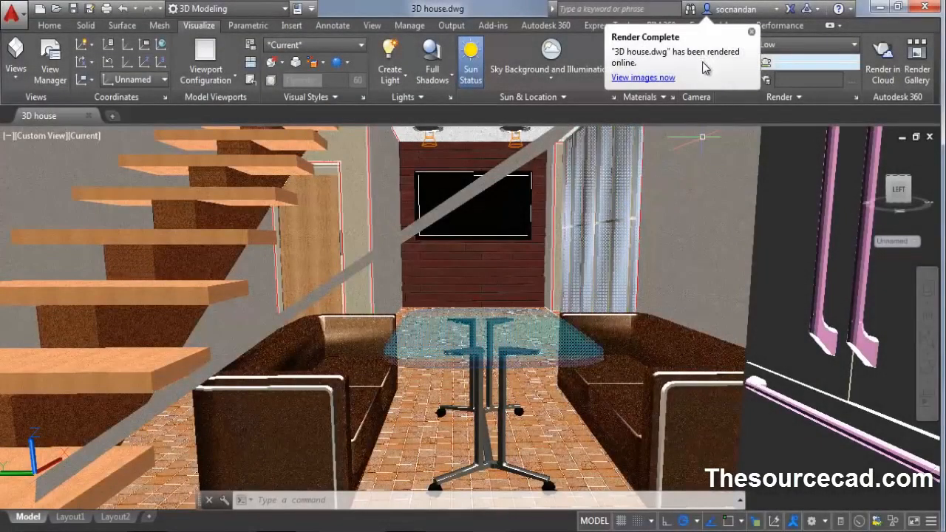
- Open the completed 3D house.dwg cloud rendering enlarged in the browser's My Renderings gallery and download the image
left_click(644, 79)
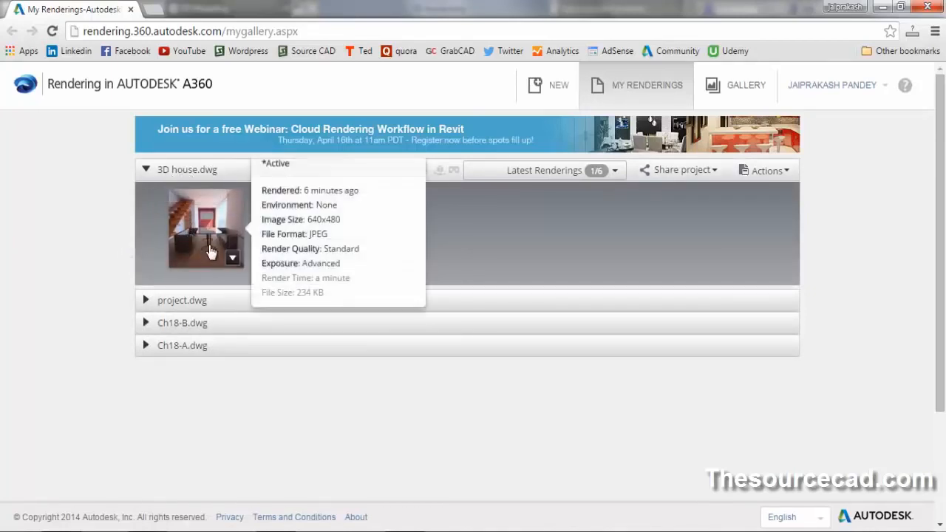
left_click(214, 240)
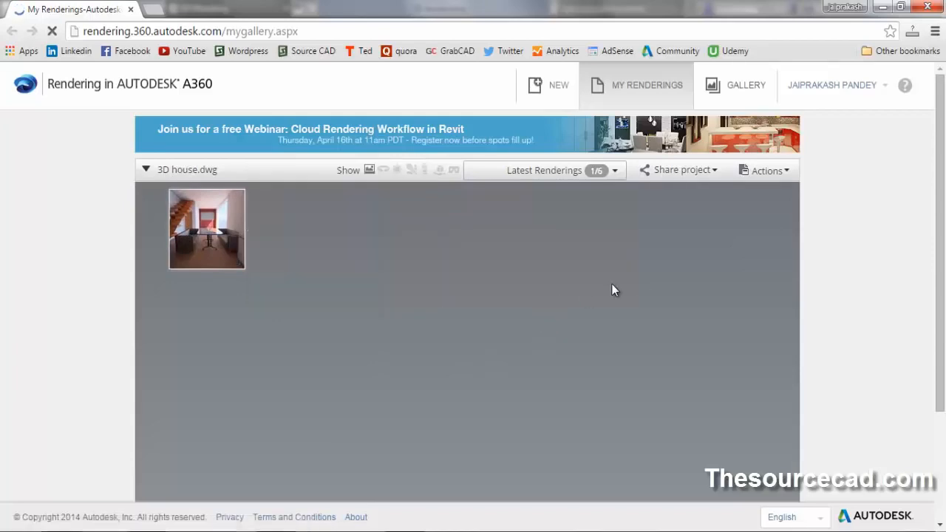
scroll(613, 295, "down", 3)
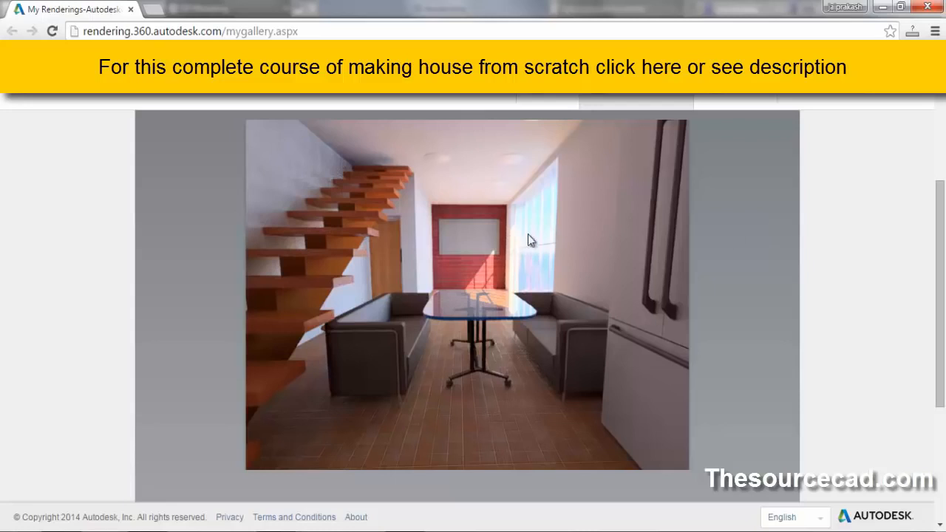
right_click(547, 219)
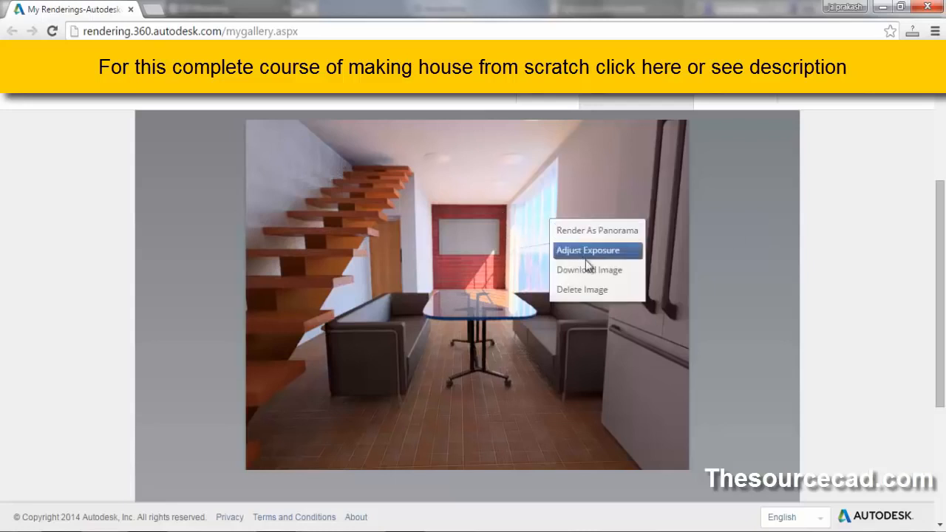
left_click(619, 273)
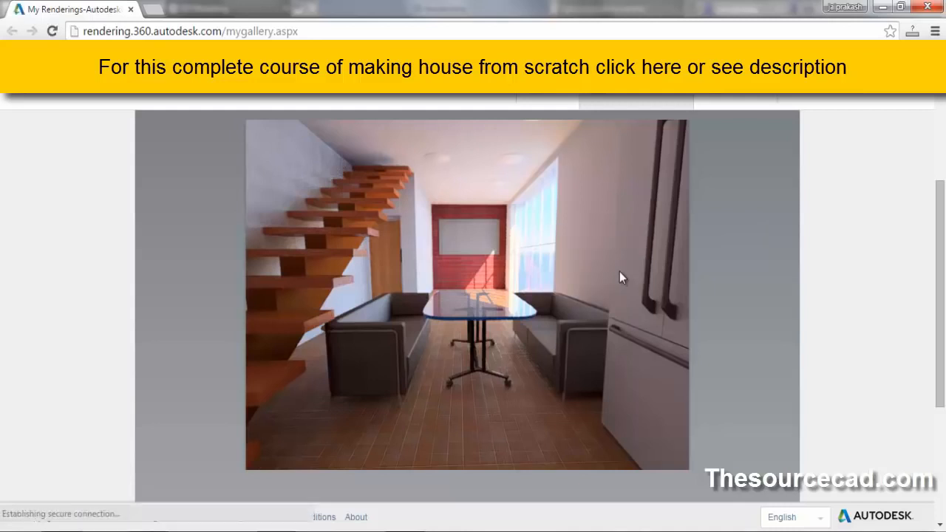